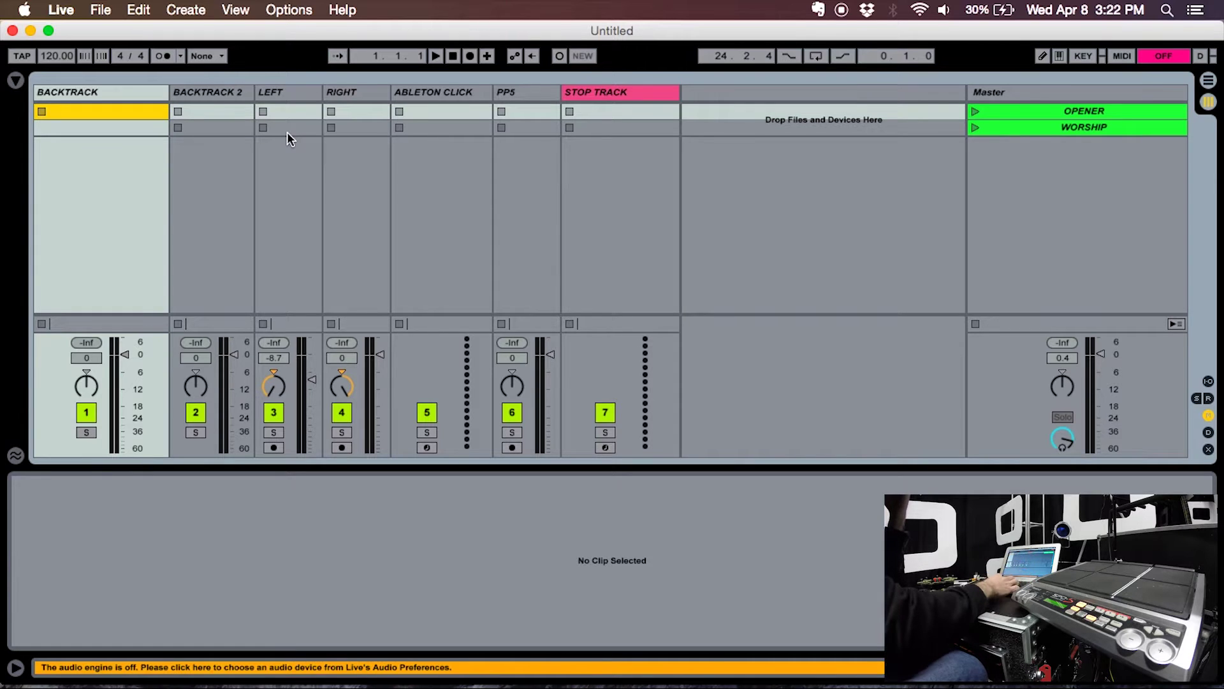
Step: Insert a new MIDI track and rename it SPDS
left_click(187, 7)
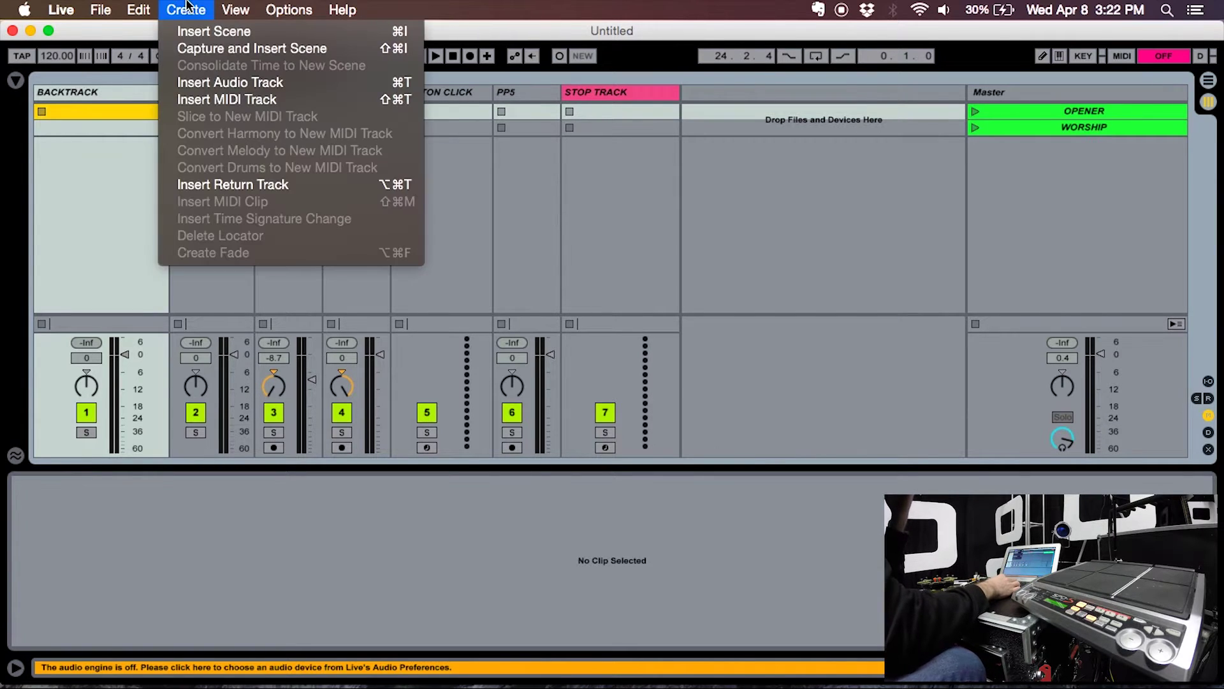
left_click(193, 100)
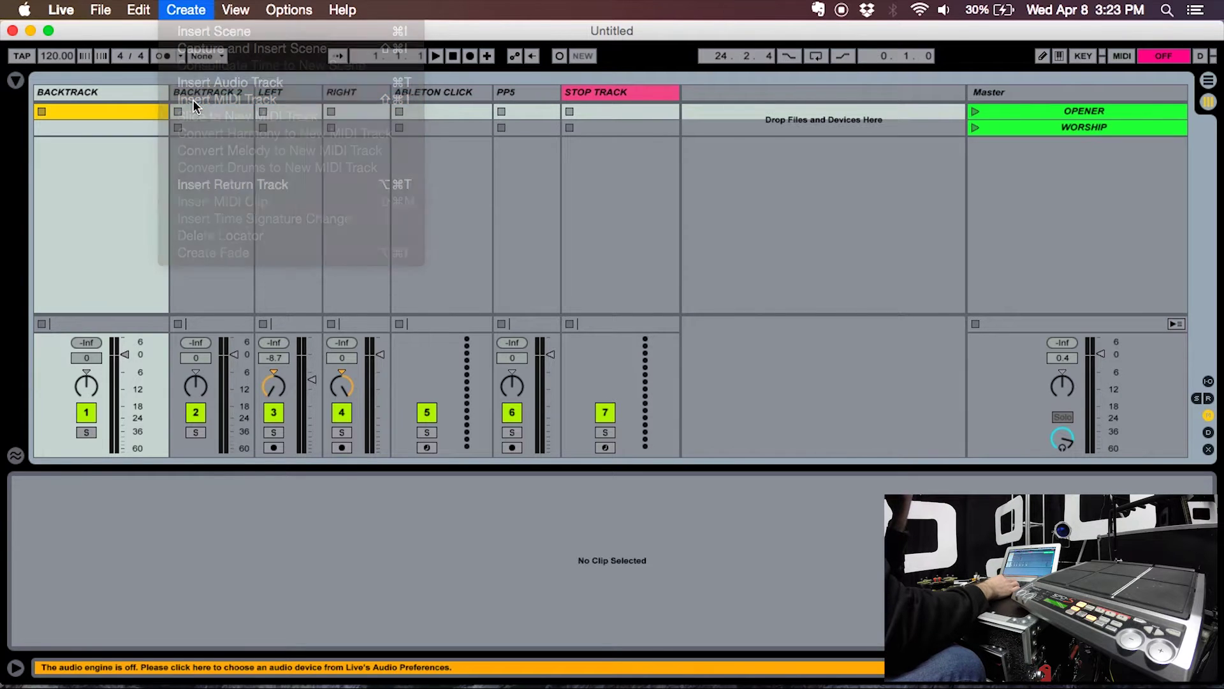
left_click(212, 97)
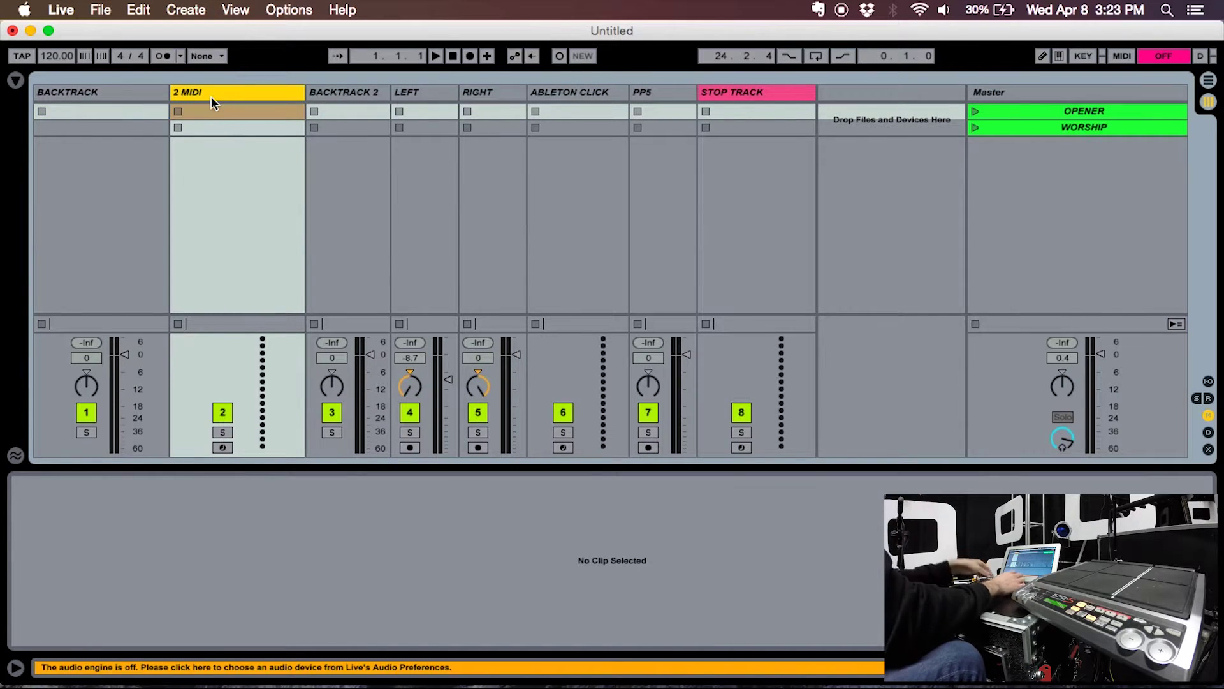
key("super+r")
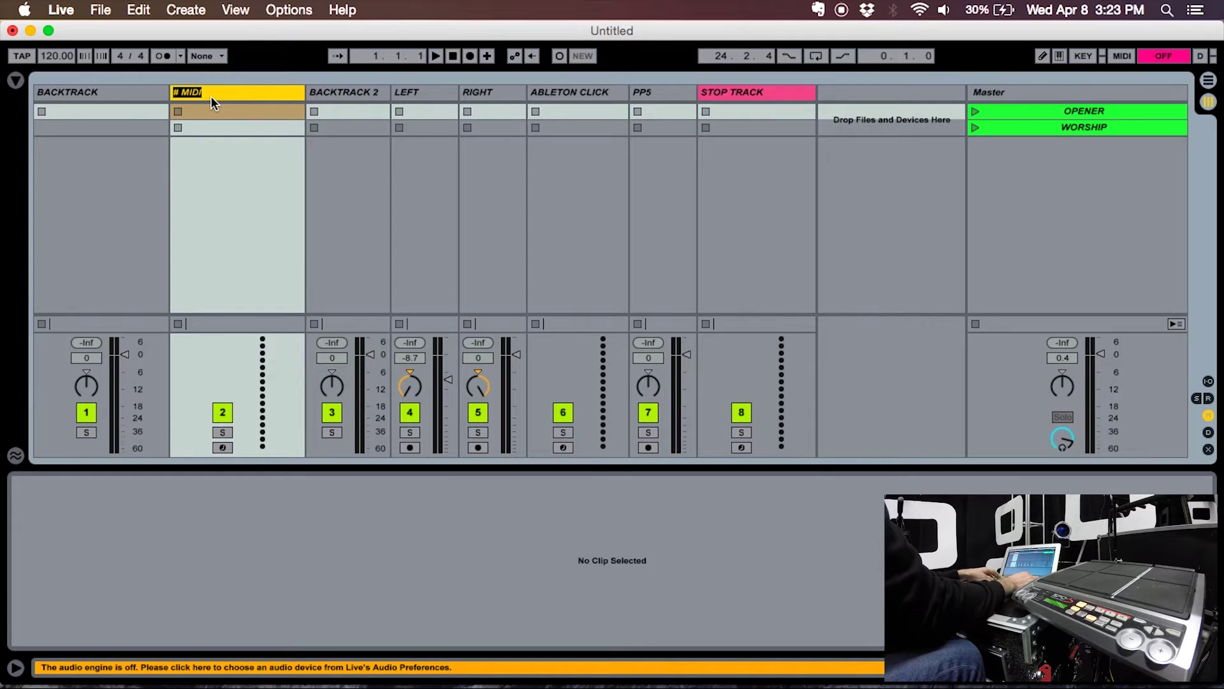
key("Return")
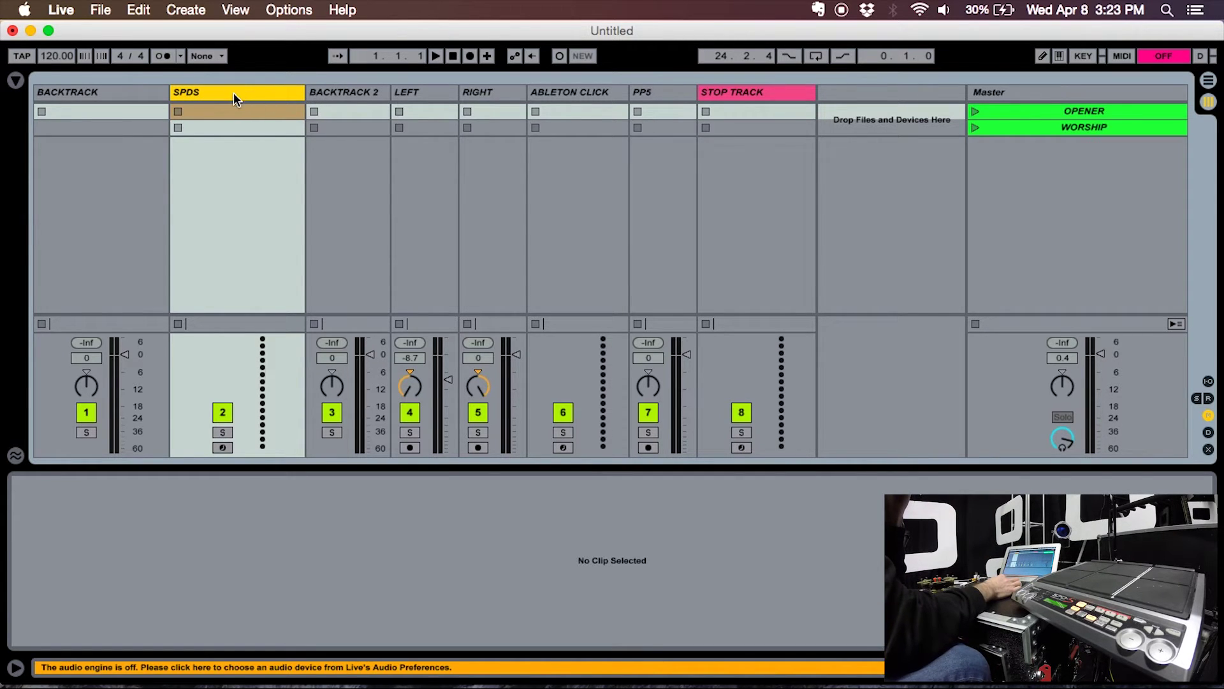
Step: Delete BACKTRACK and the tracks from BACKTRACK 2 through STOP TRACK, then show I/O routing
left_click(127, 93)
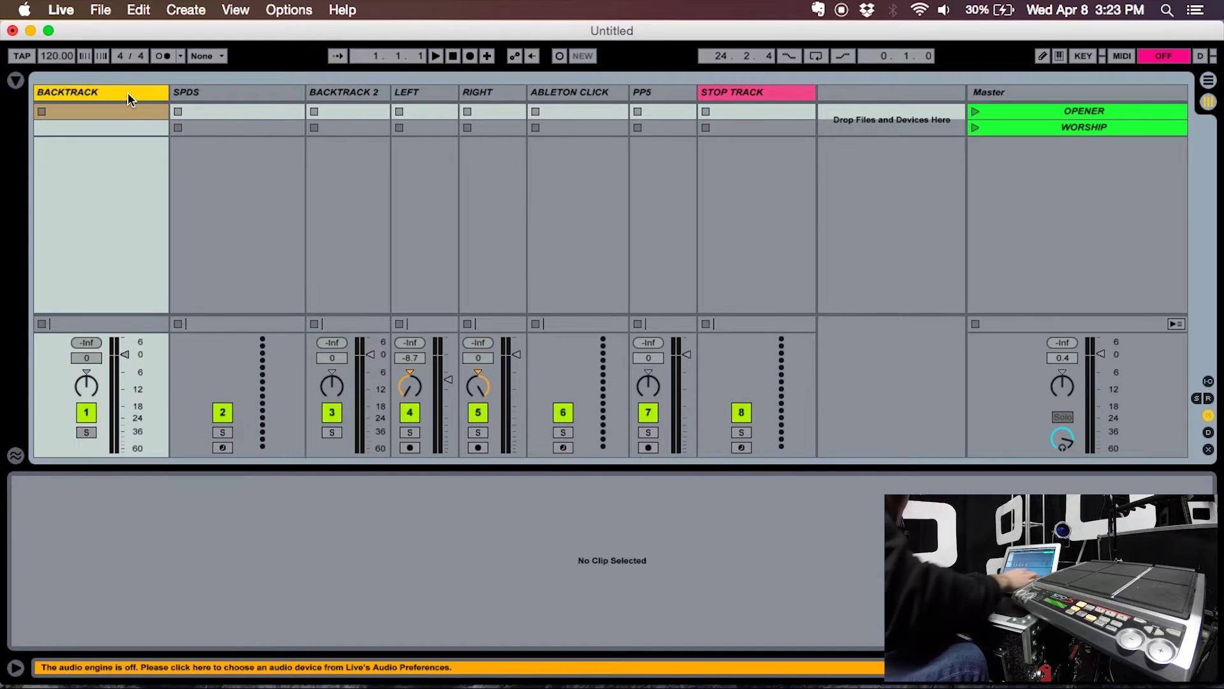
key("Delete")
left_click(183, 93)
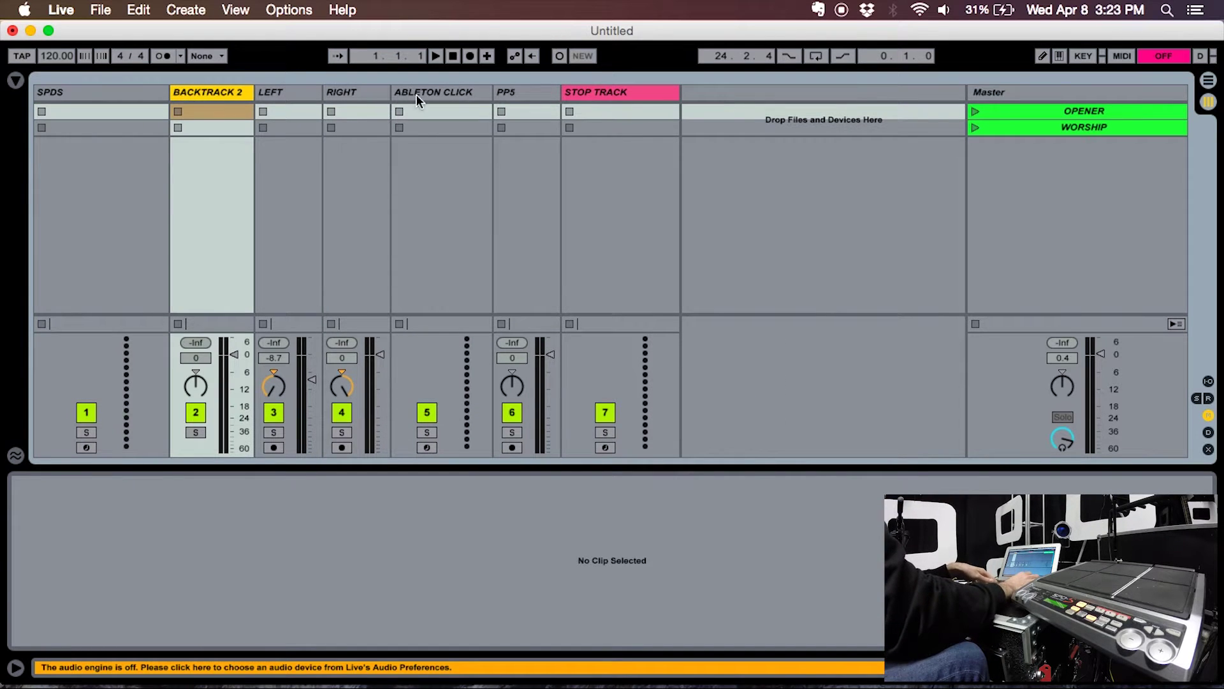
left_click(569, 92, "shift")
key("Delete")
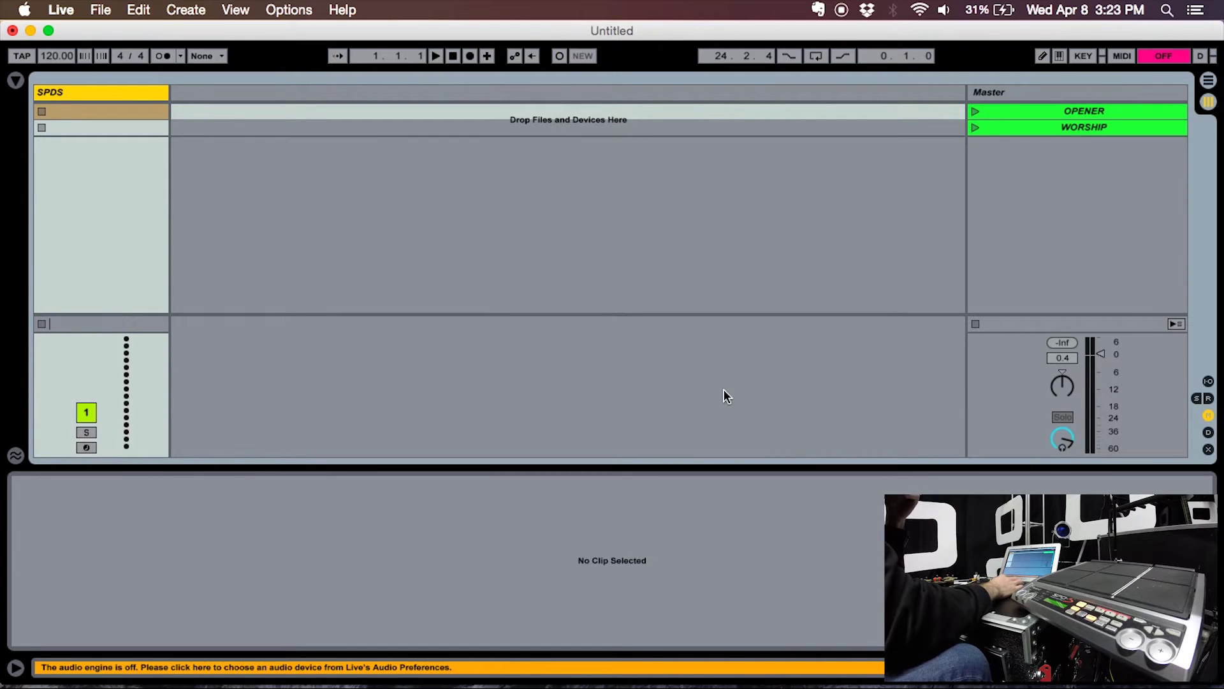
left_click(1207, 384)
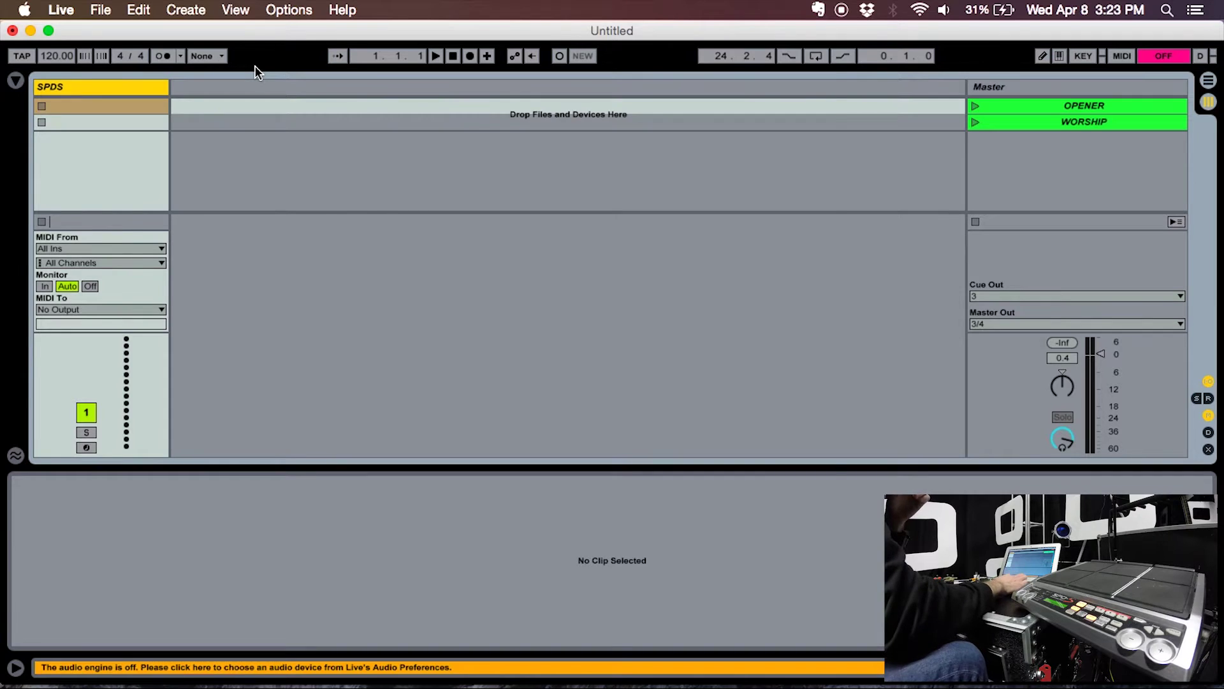
Step: Open Preferences and go to the MIDI/Sync settings page
key("super+comma")
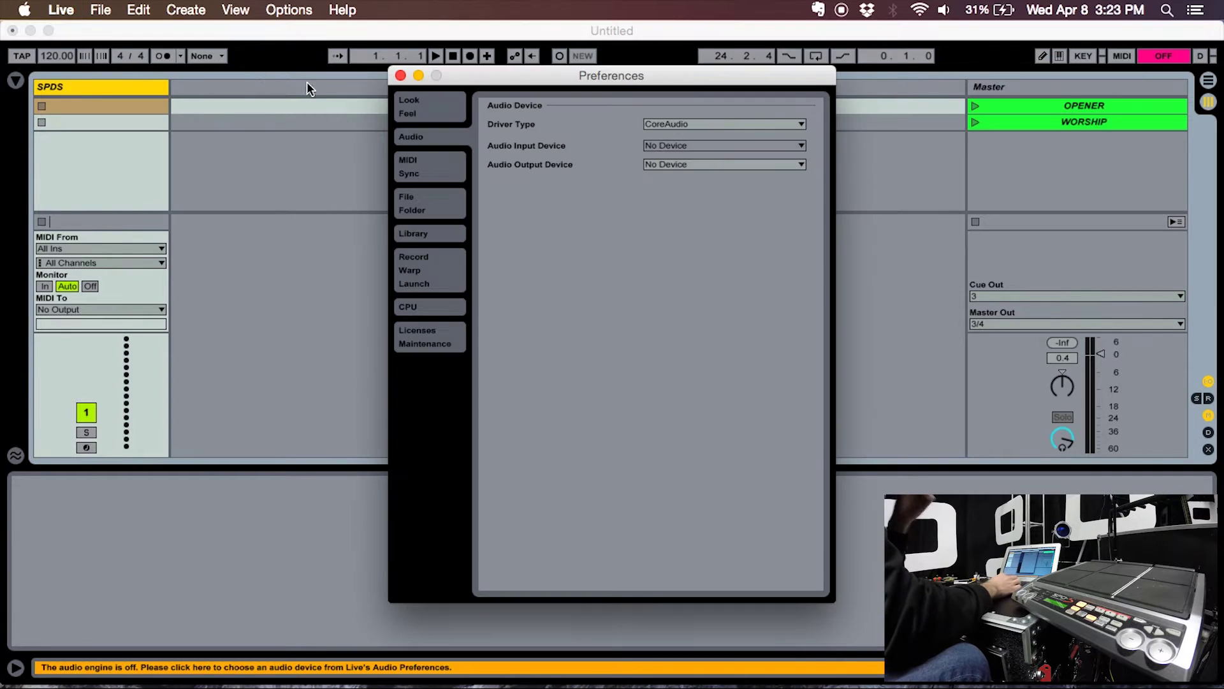
left_click(103, 8)
left_click(453, 70)
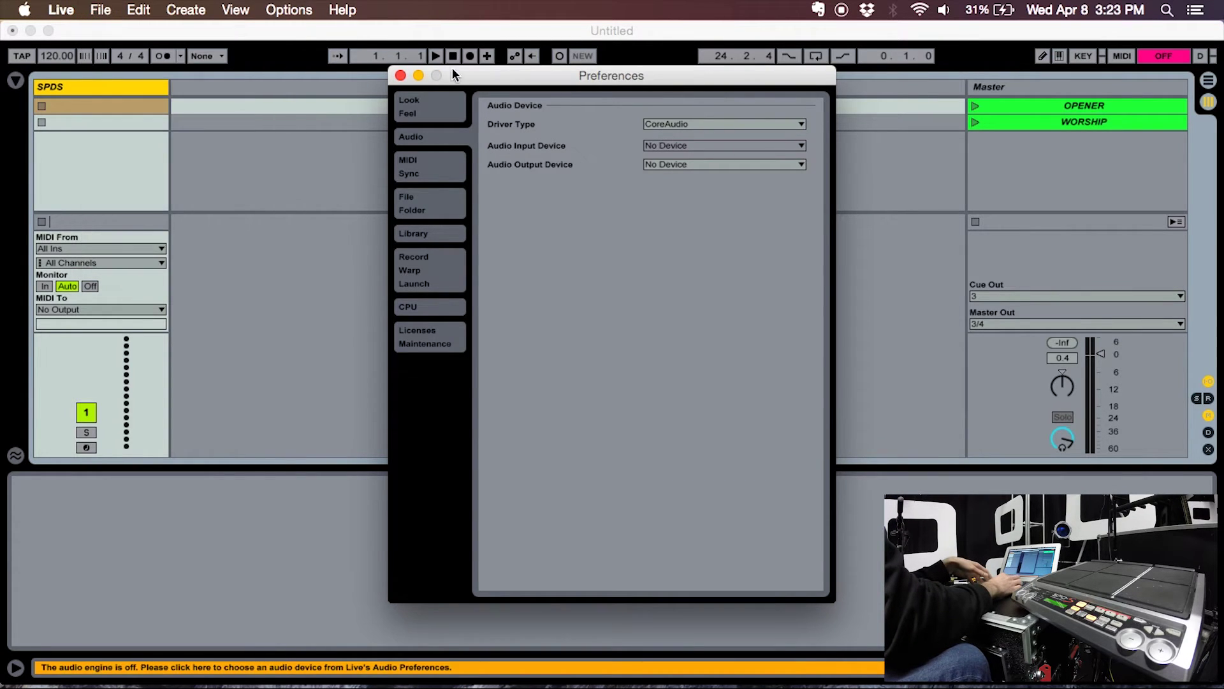
left_click(398, 78)
left_click(102, 7)
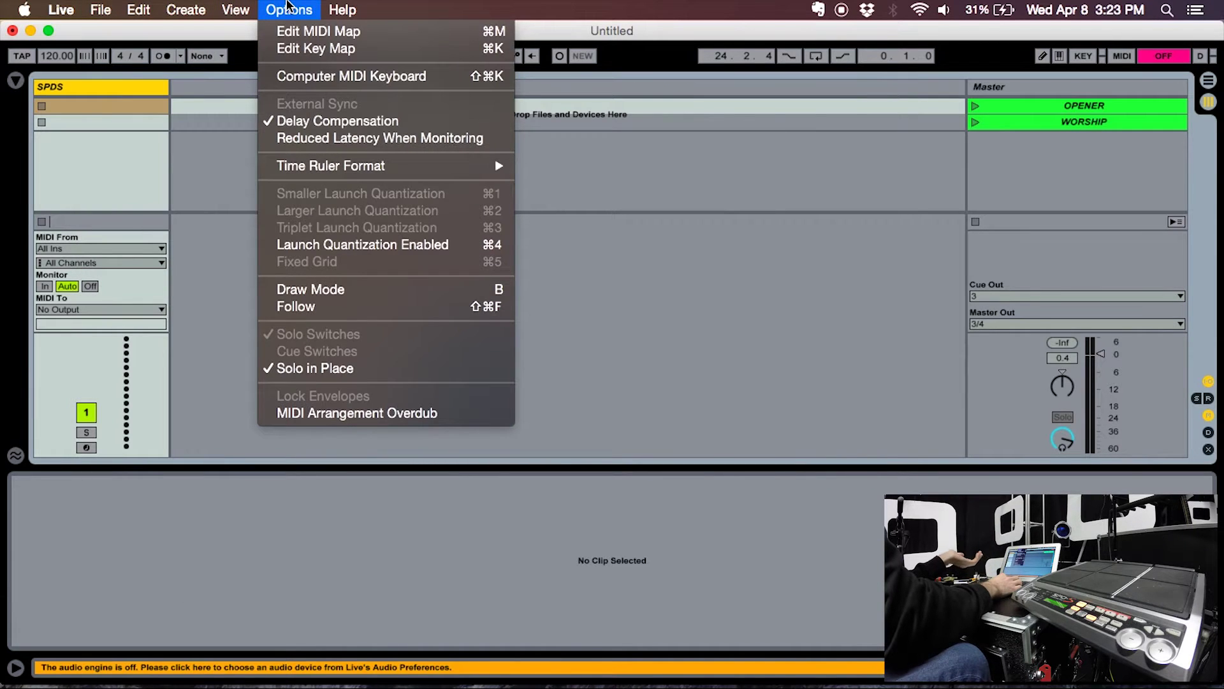
mouse_move(226, 6)
left_click(102, 8)
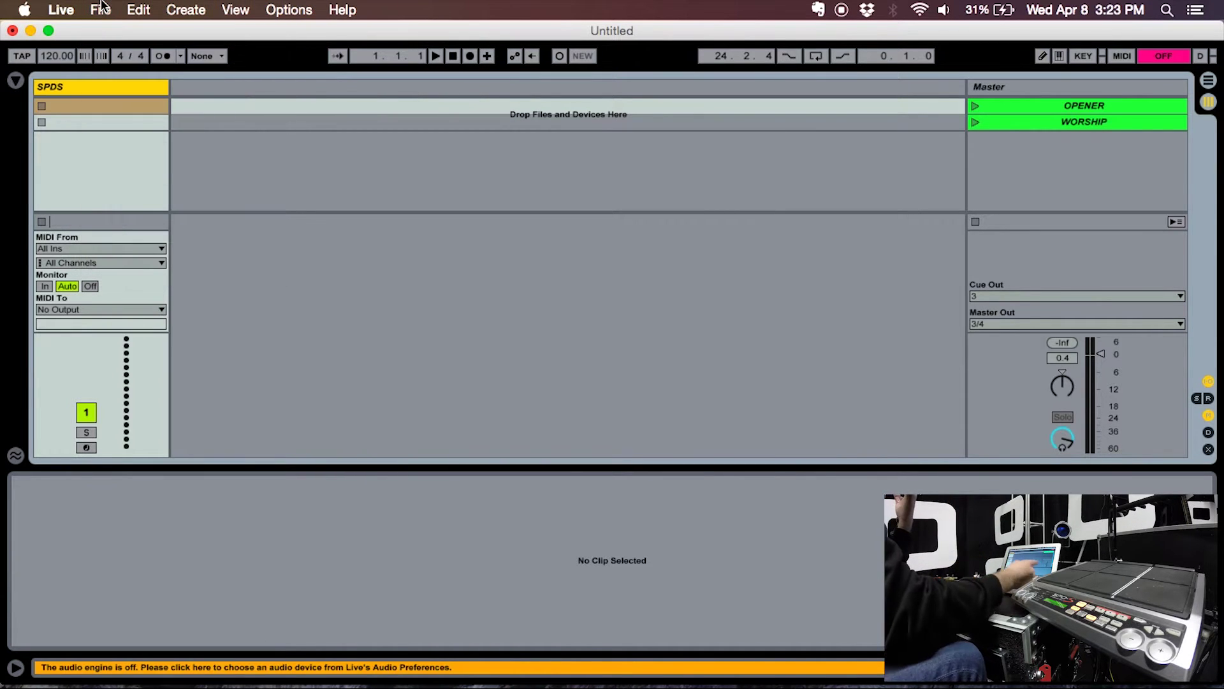
key("super+comma")
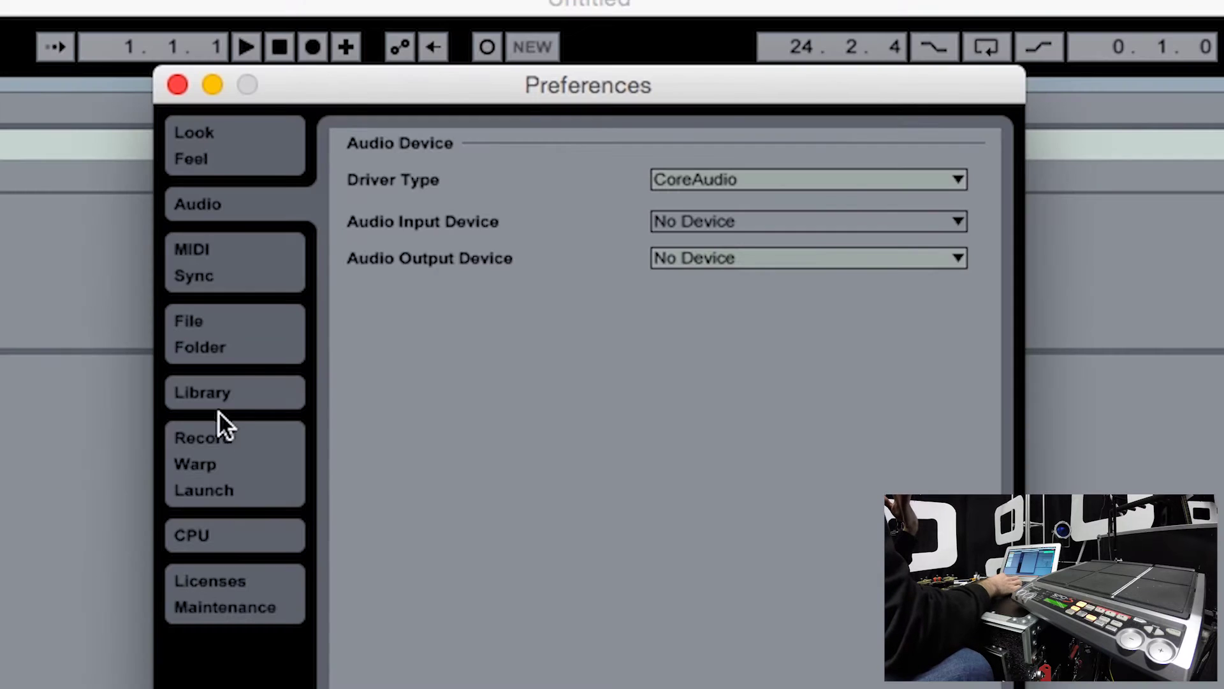
left_click(218, 264)
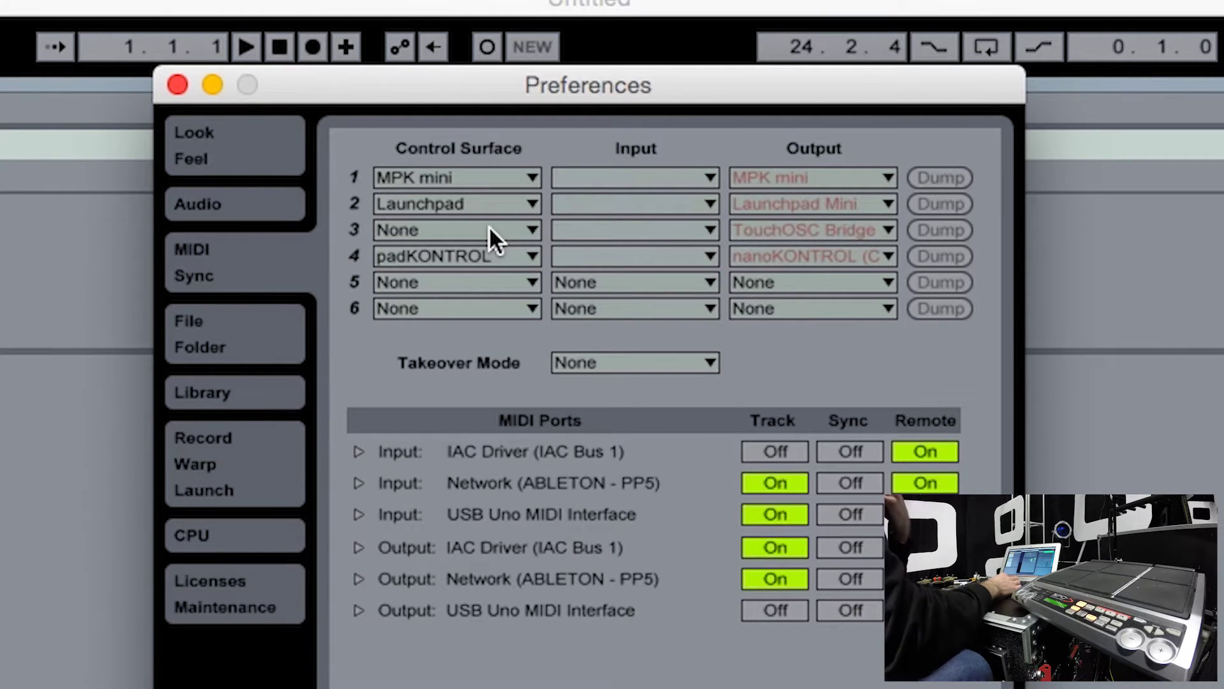
Step: Set surface 1 to None, its input and output to USB Uno MIDI Interface, and Track output On
left_click(468, 181)
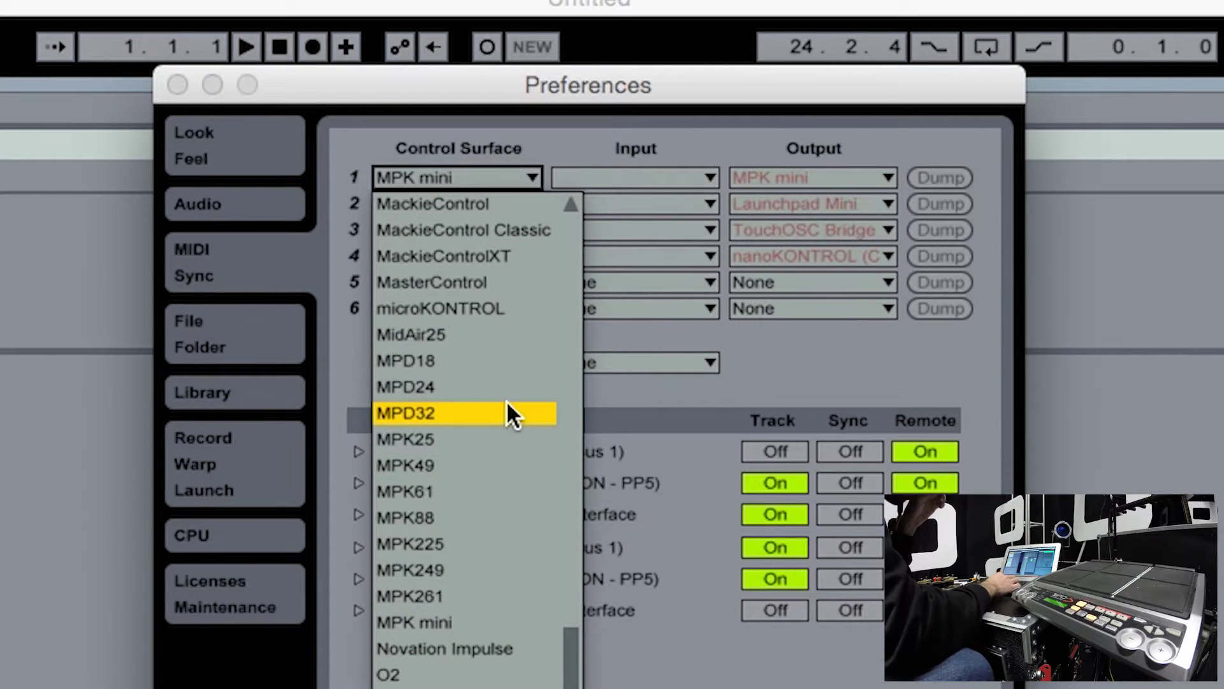
scroll(480, 178, "up", 10)
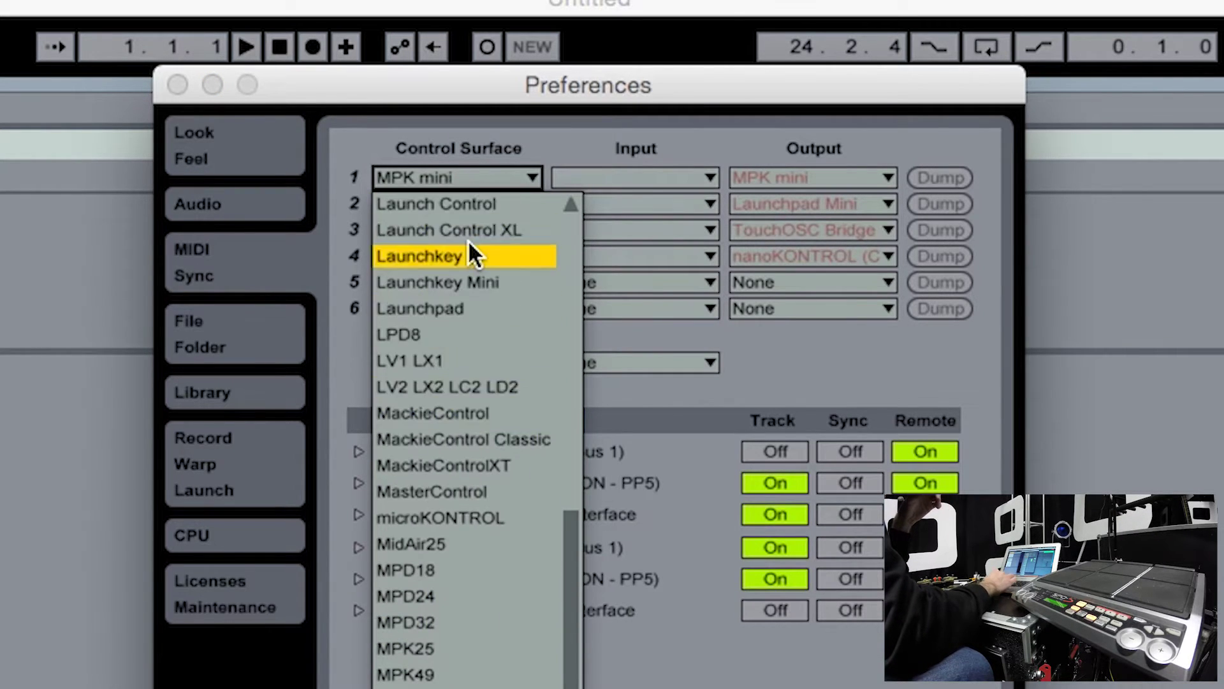
left_click(461, 200)
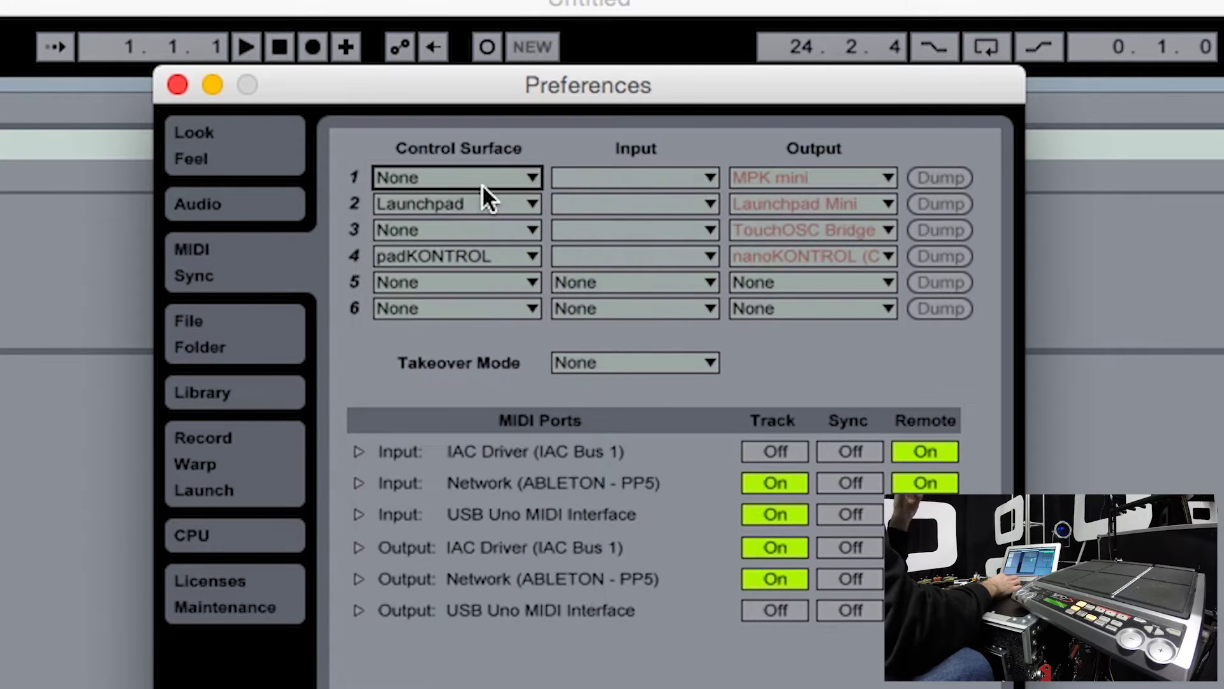
left_click(581, 178)
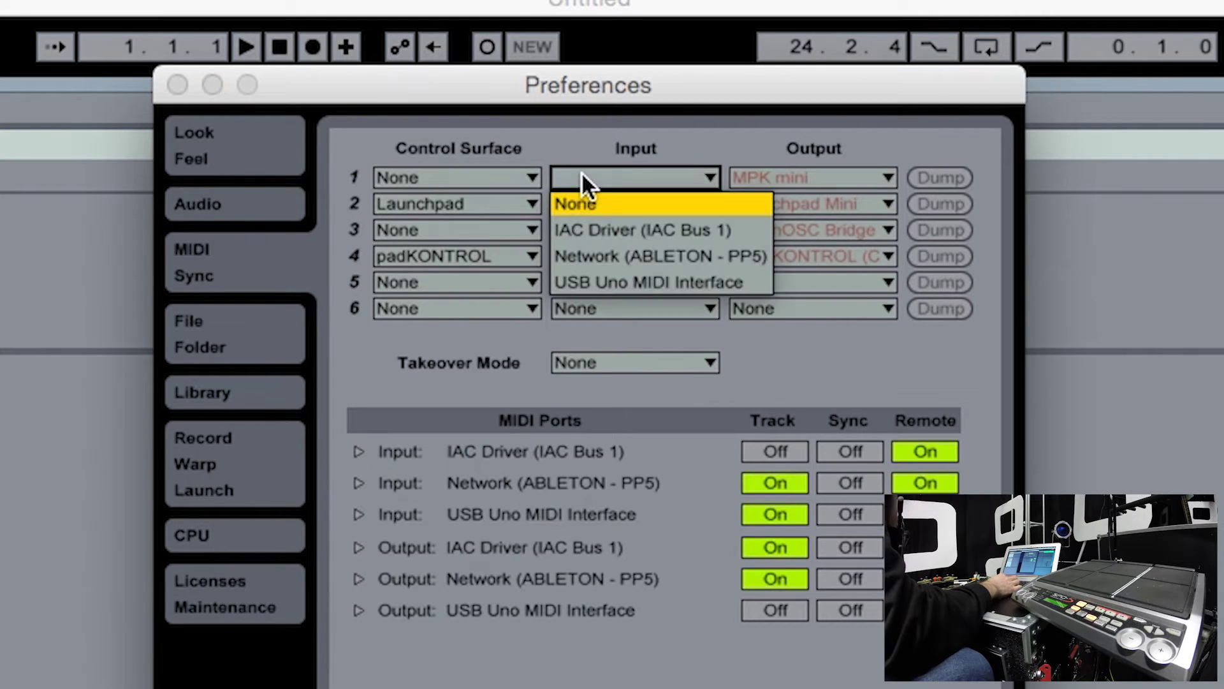
left_click(613, 282)
left_click(771, 180)
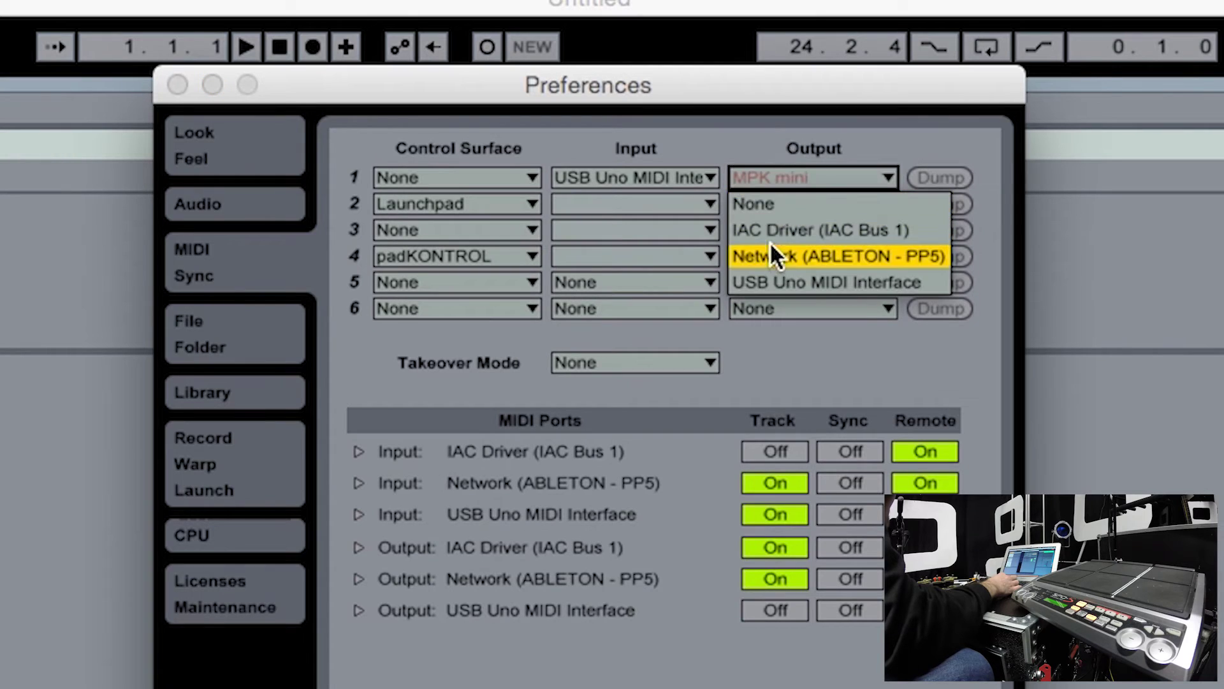
left_click(762, 281)
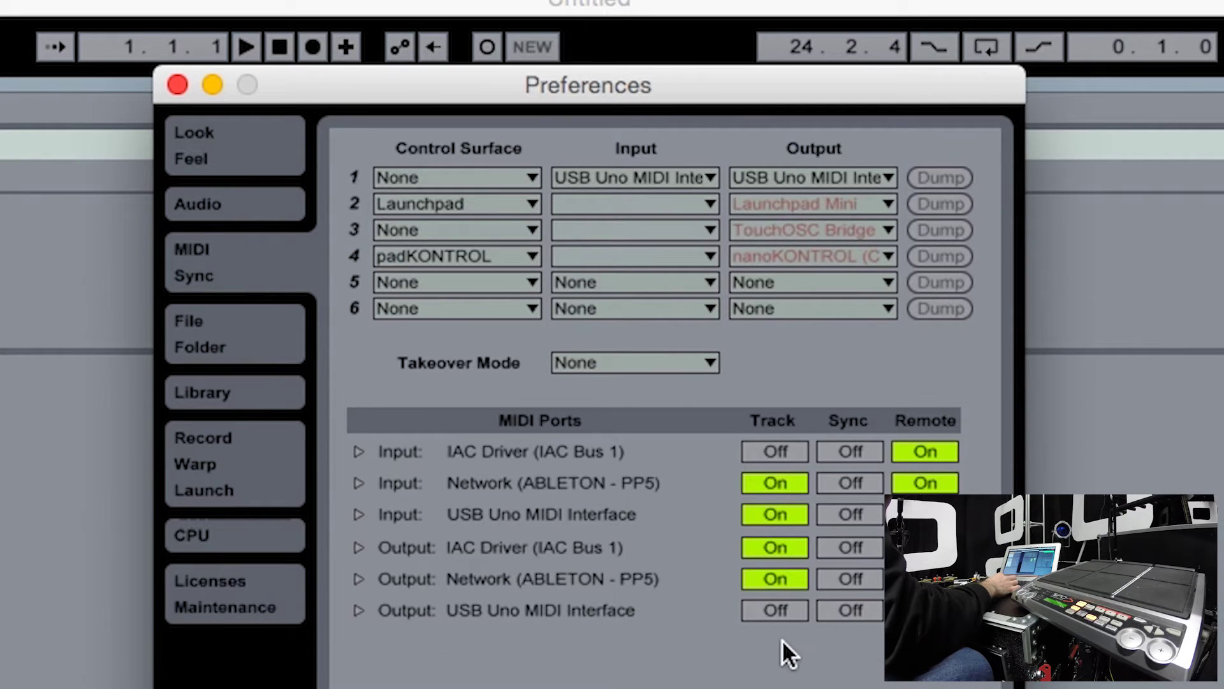
left_click(774, 611)
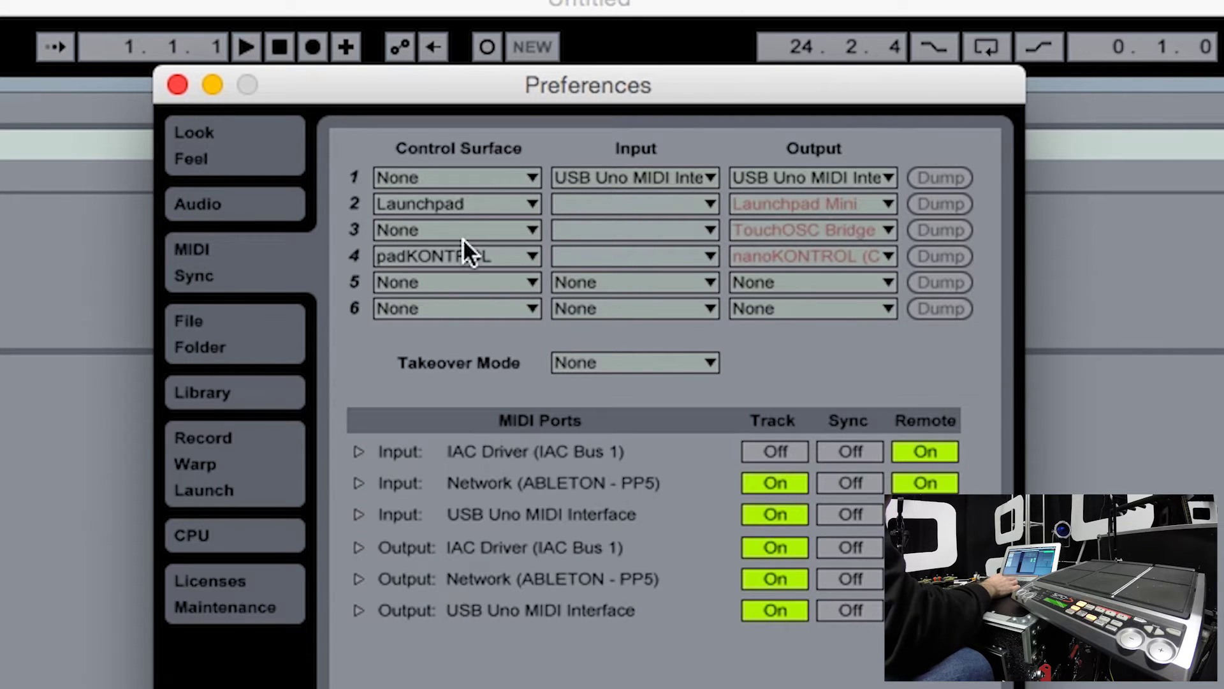
left_click(178, 85)
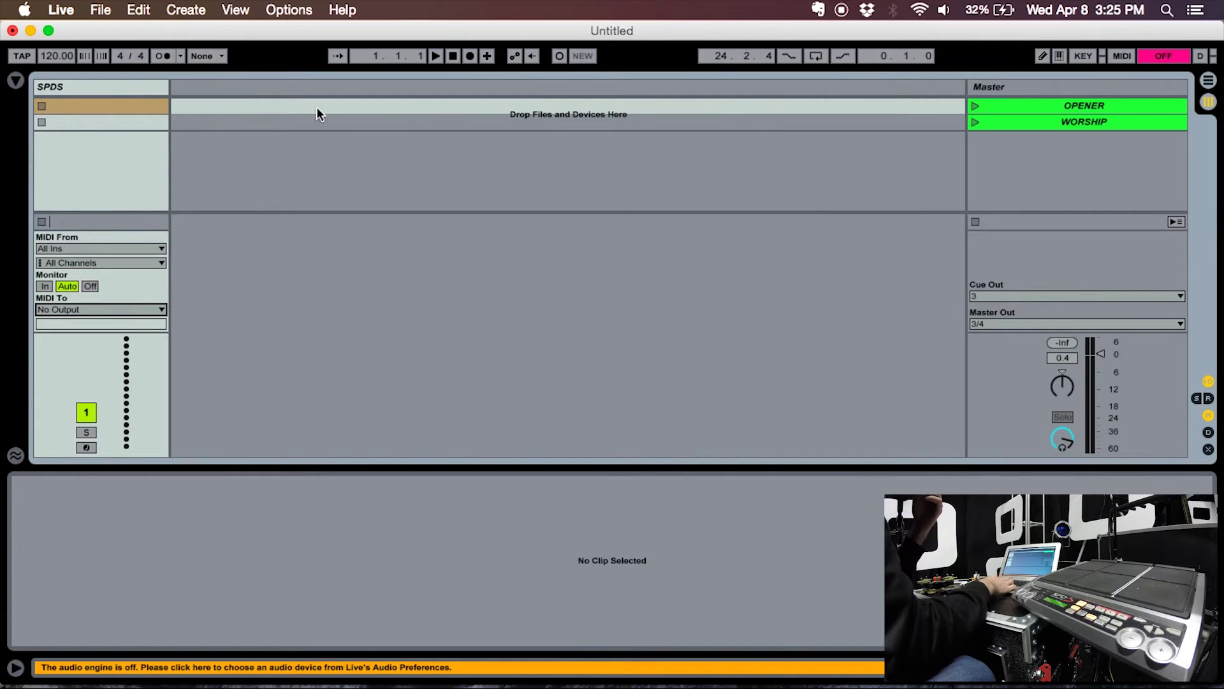
Step: Add a new audio track and select its first clip slot with the browser shown
left_click(174, 10)
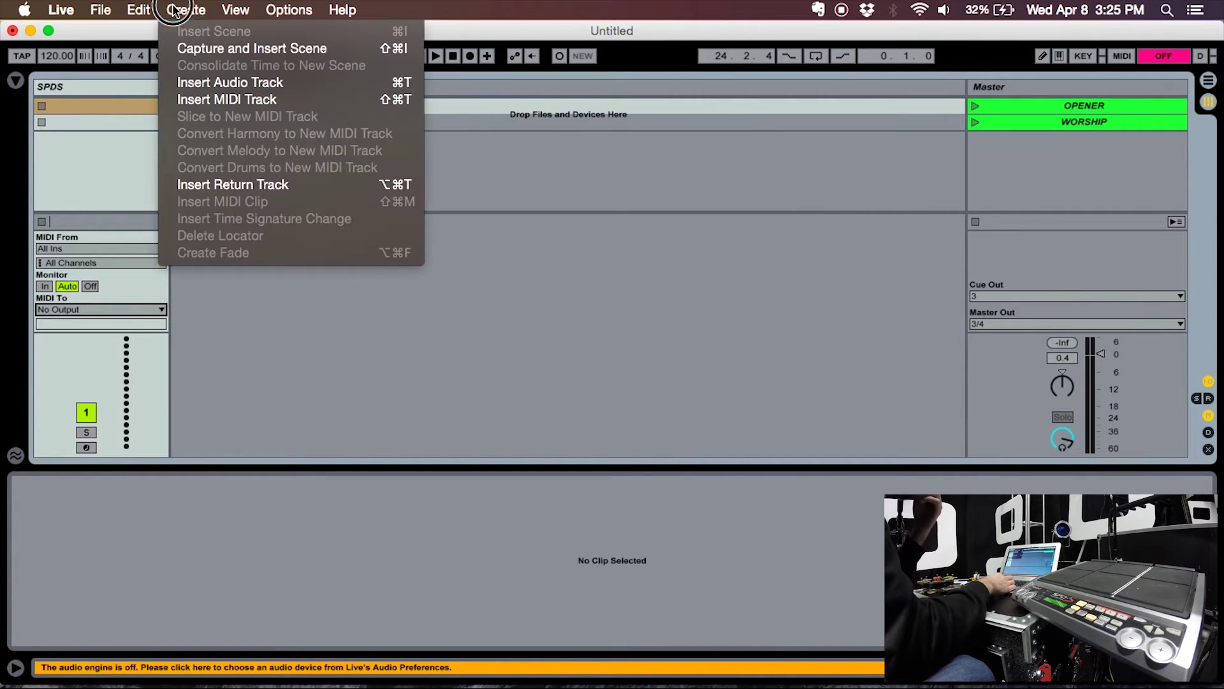
left_click(196, 77)
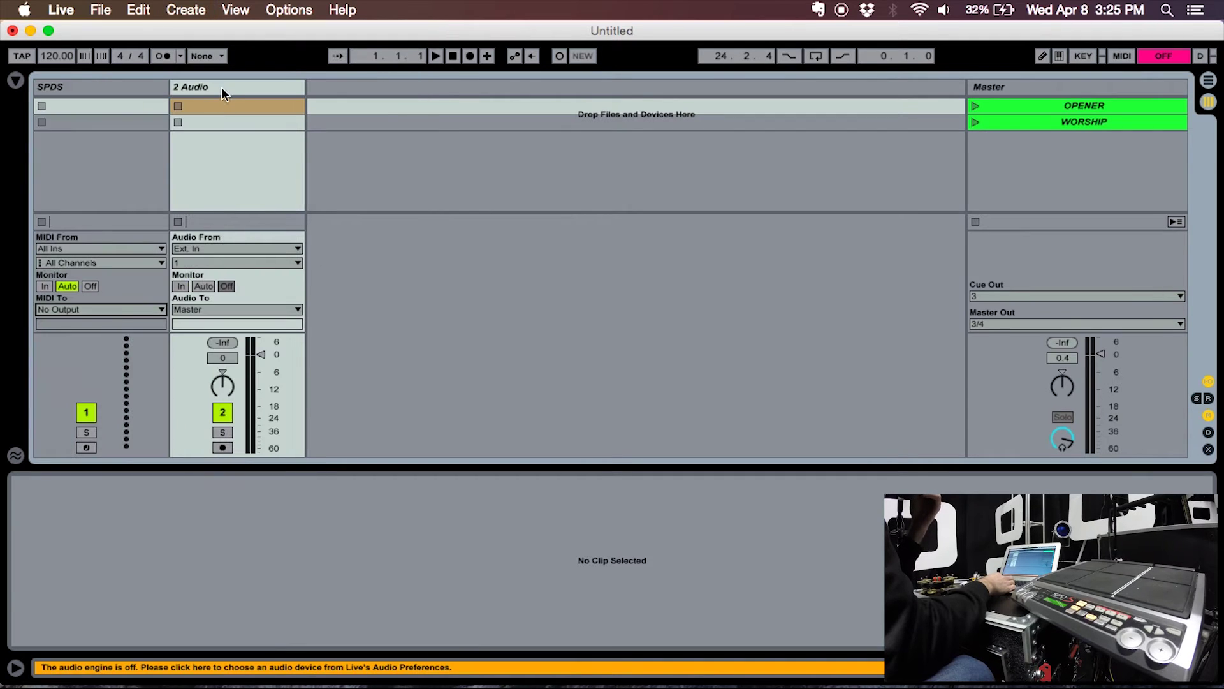
left_click(220, 102)
left_click(16, 80)
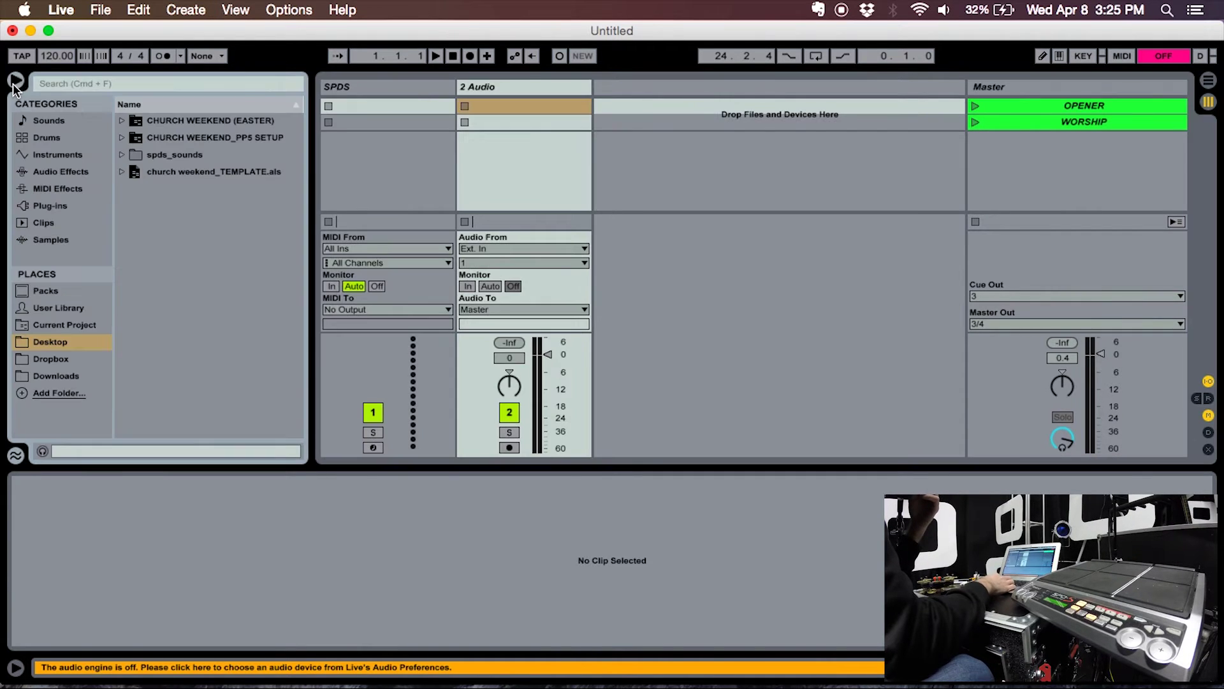
Step: Drag Chocolate Post Jam from Desktop > CHURCH WEEKEND (EASTER) > BACKTRACKS into 2 Audio's first slot
left_click(121, 155)
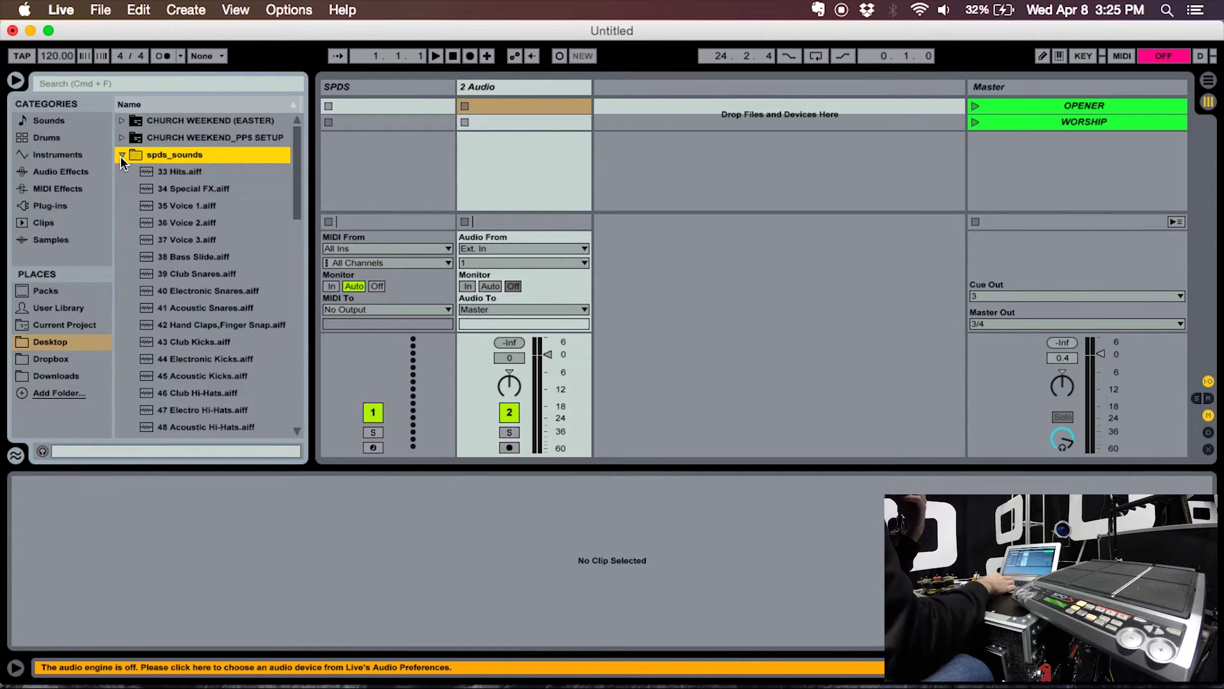
scroll(185, 250, "down", 5)
scroll(185, 250, "up", 5)
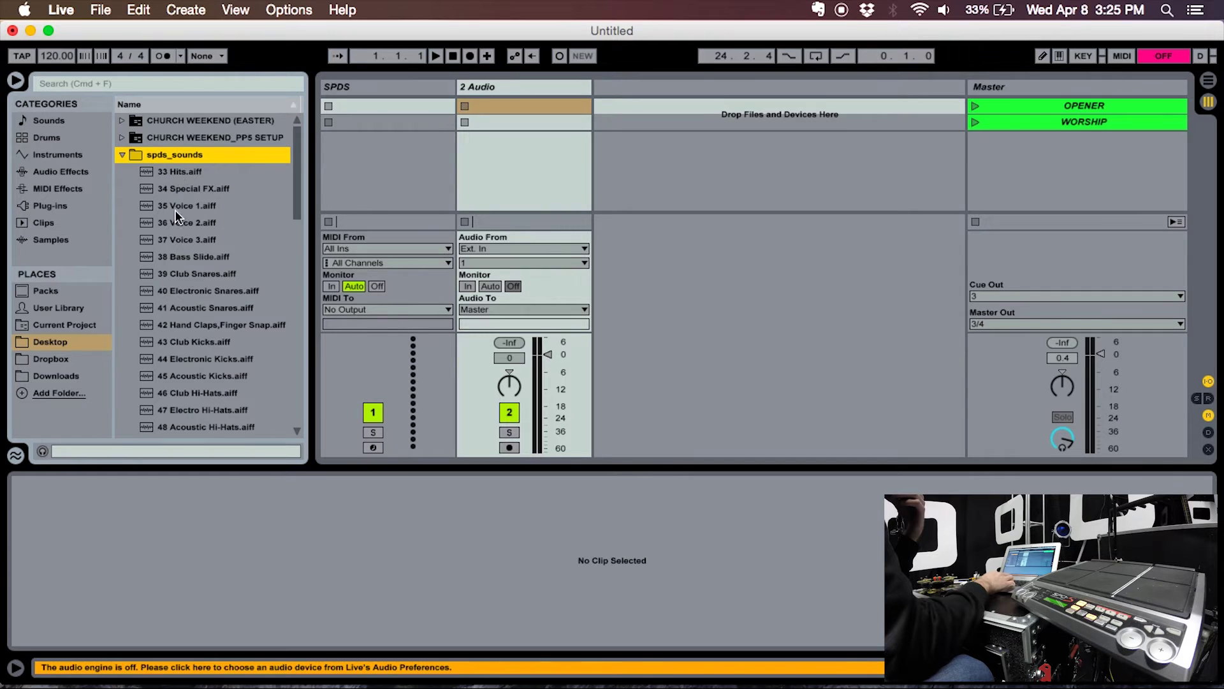
scroll(200, 338, "down", 2)
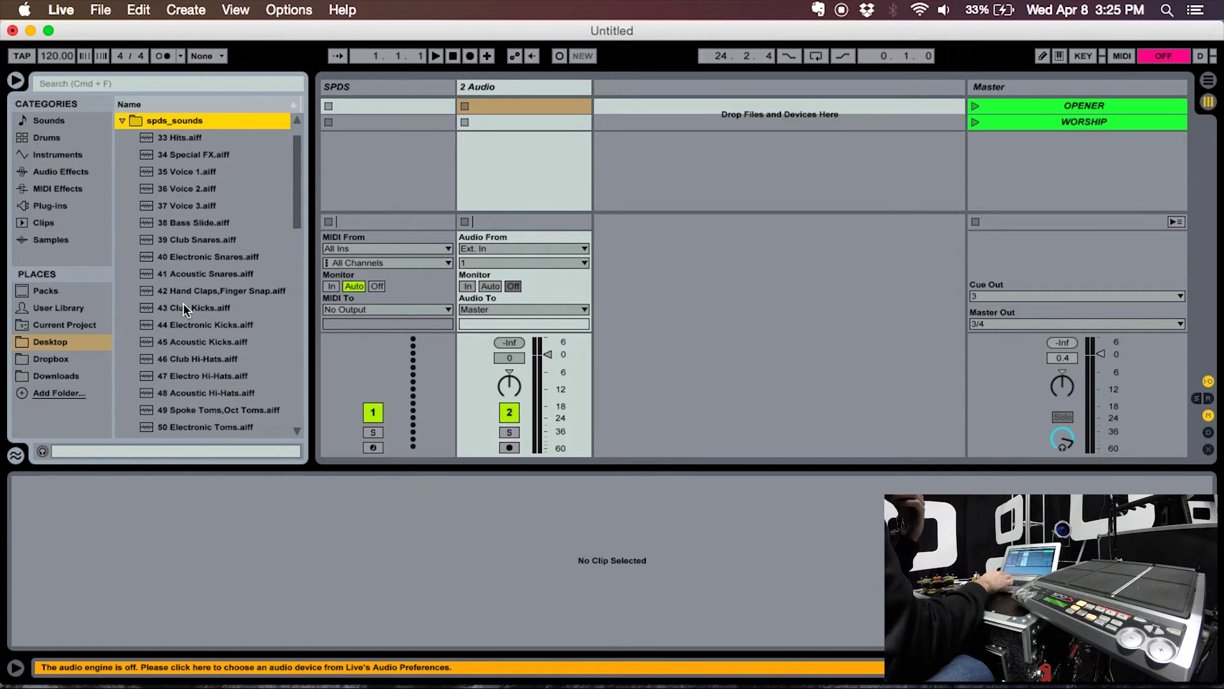
left_click(49, 361)
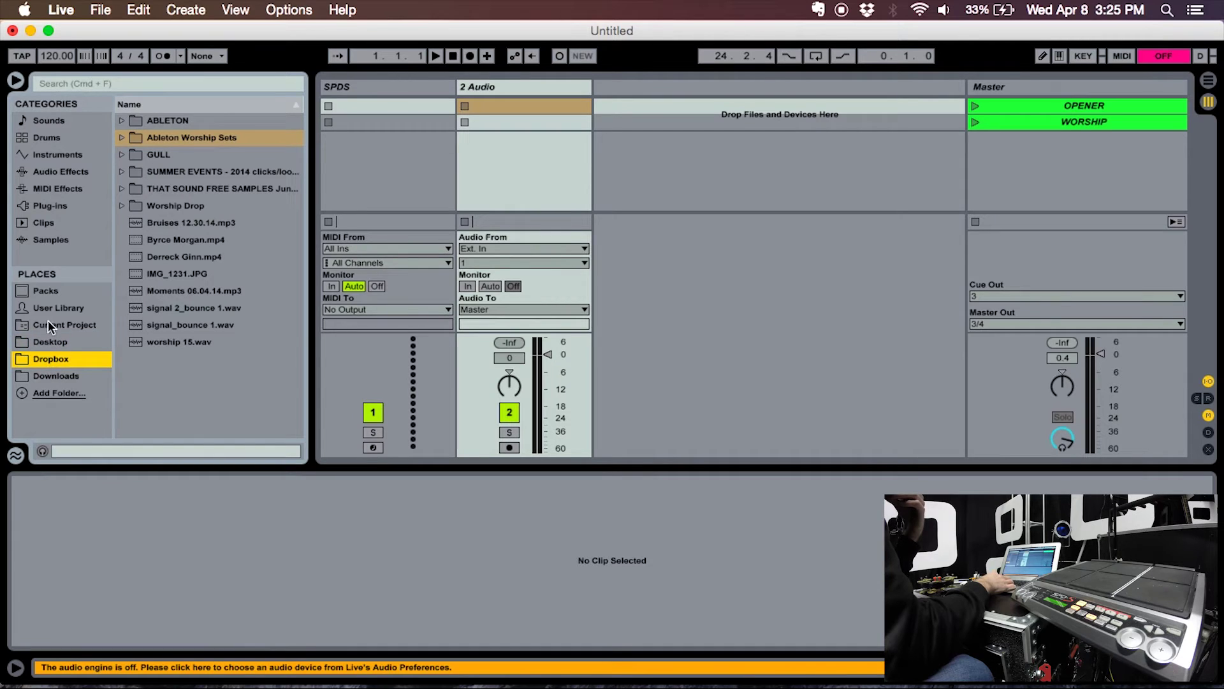
left_click(54, 341)
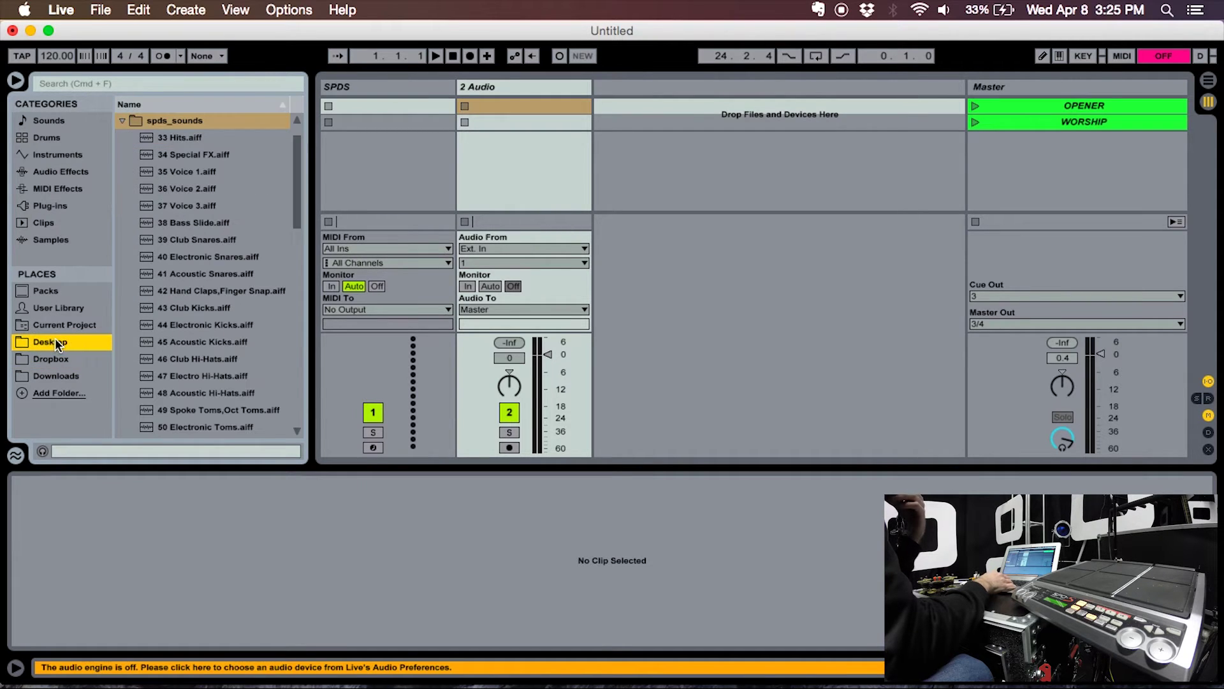
left_click(121, 121)
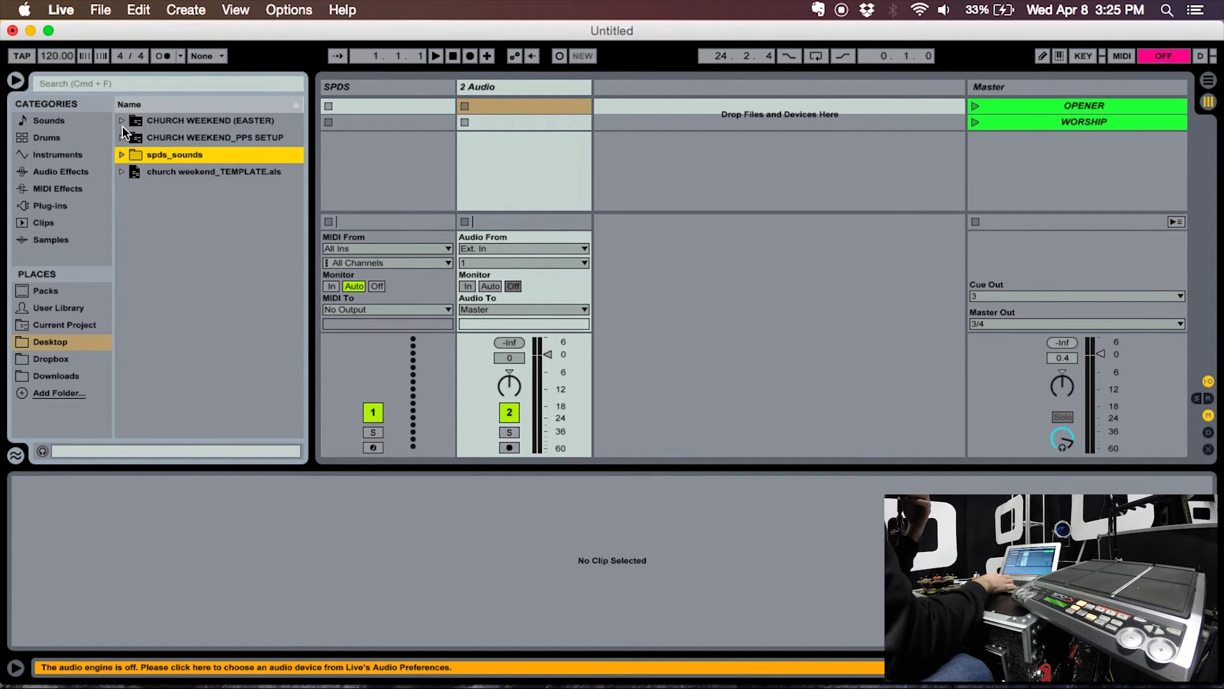
left_click(122, 120)
left_click(133, 137)
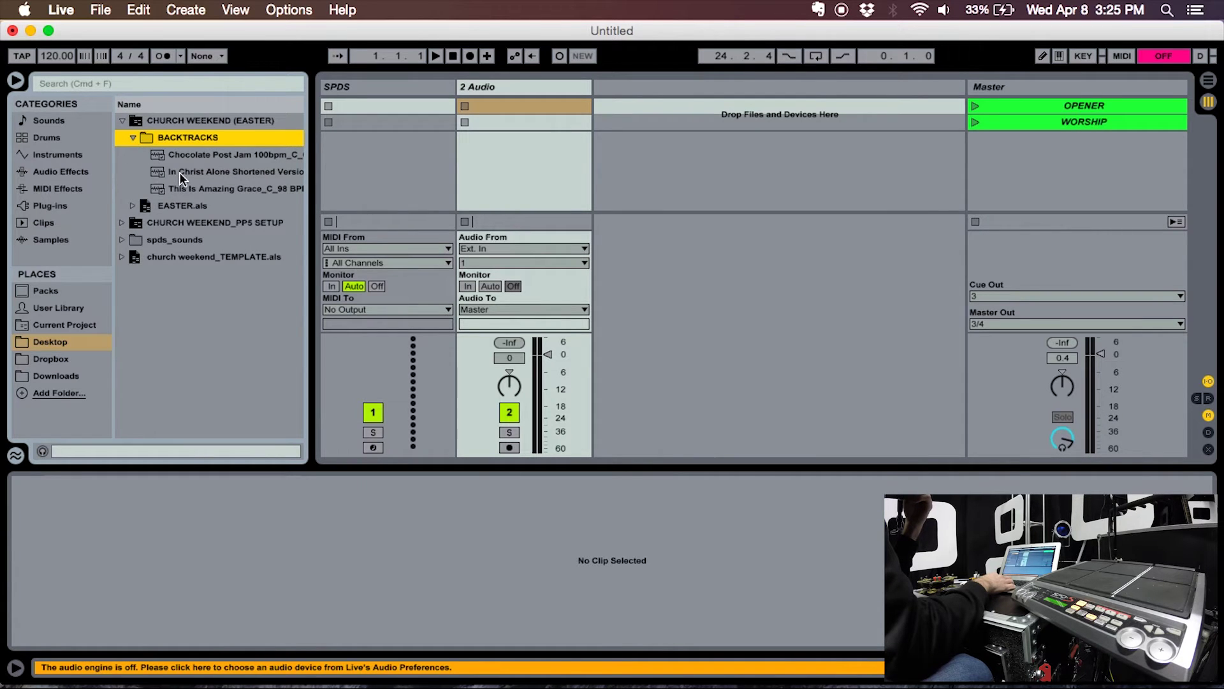
left_click_drag(187, 156, 522, 103)
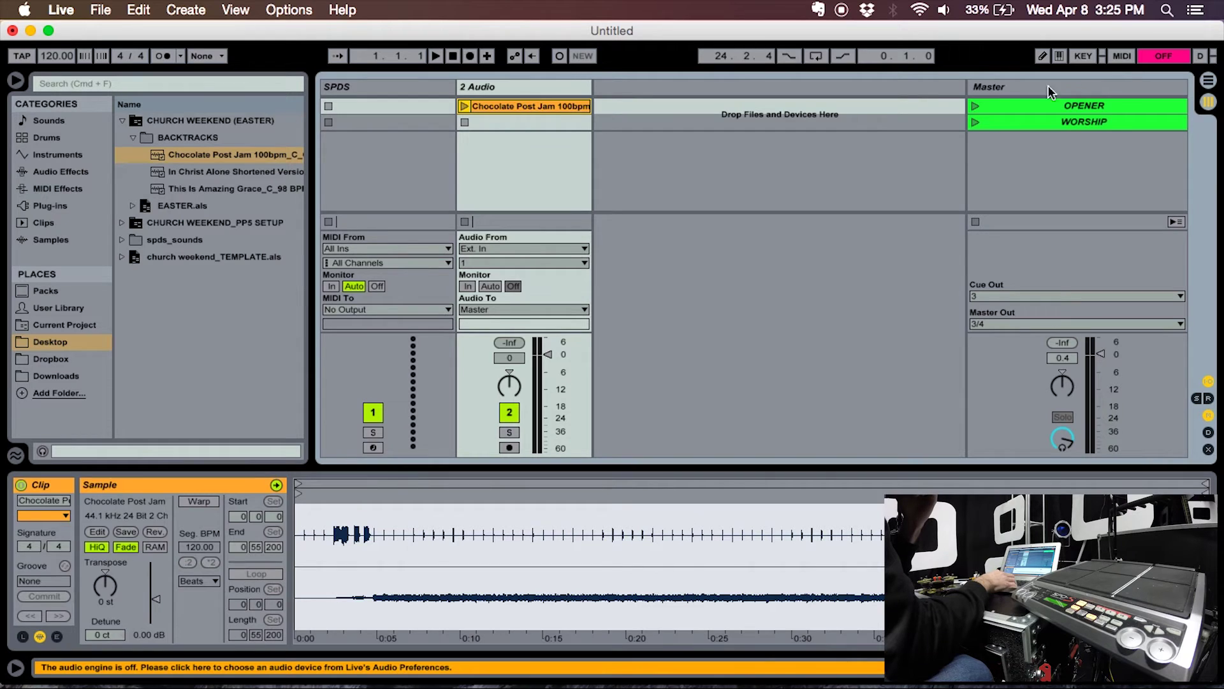
left_click(1023, 106)
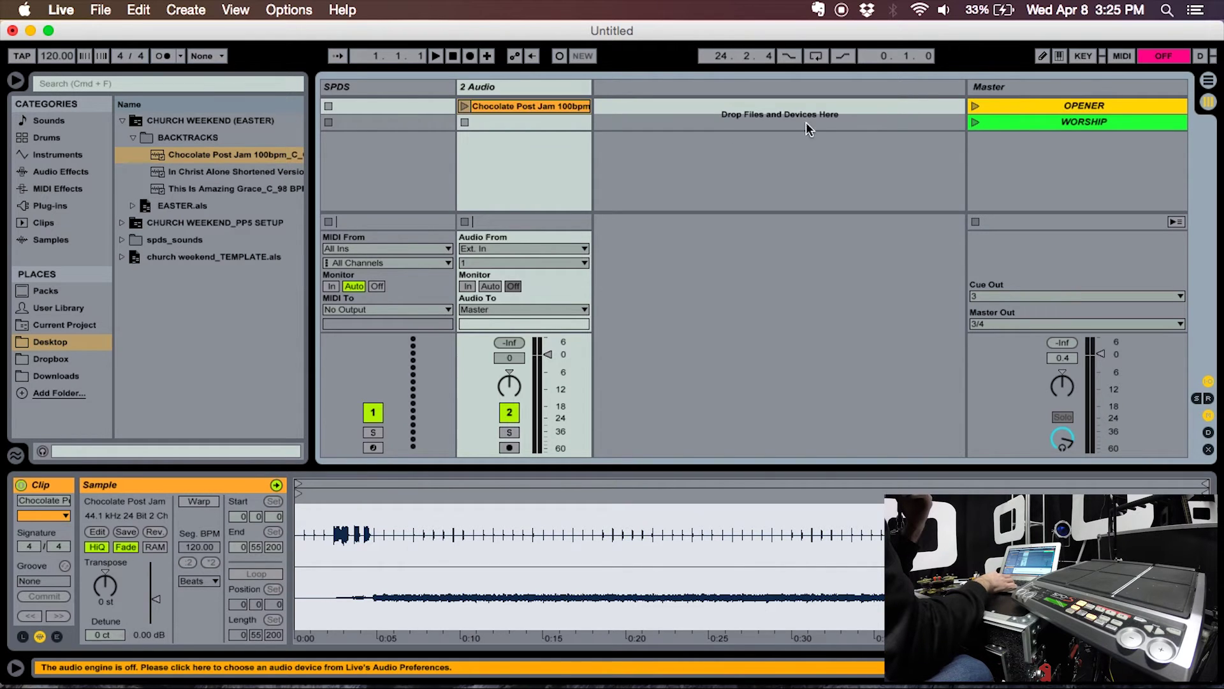
left_click(503, 309)
Step: Set the audio output device to Built-in Output and close Preferences
left_click(497, 325)
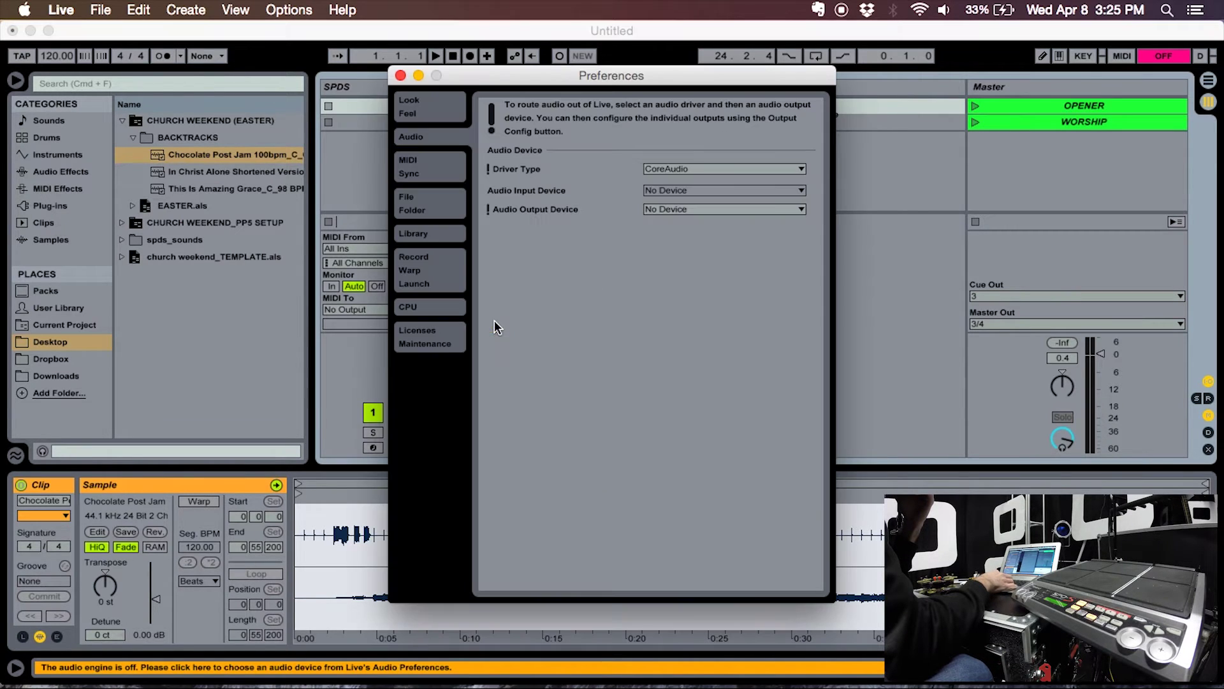
left_click(656, 210)
left_click(657, 236)
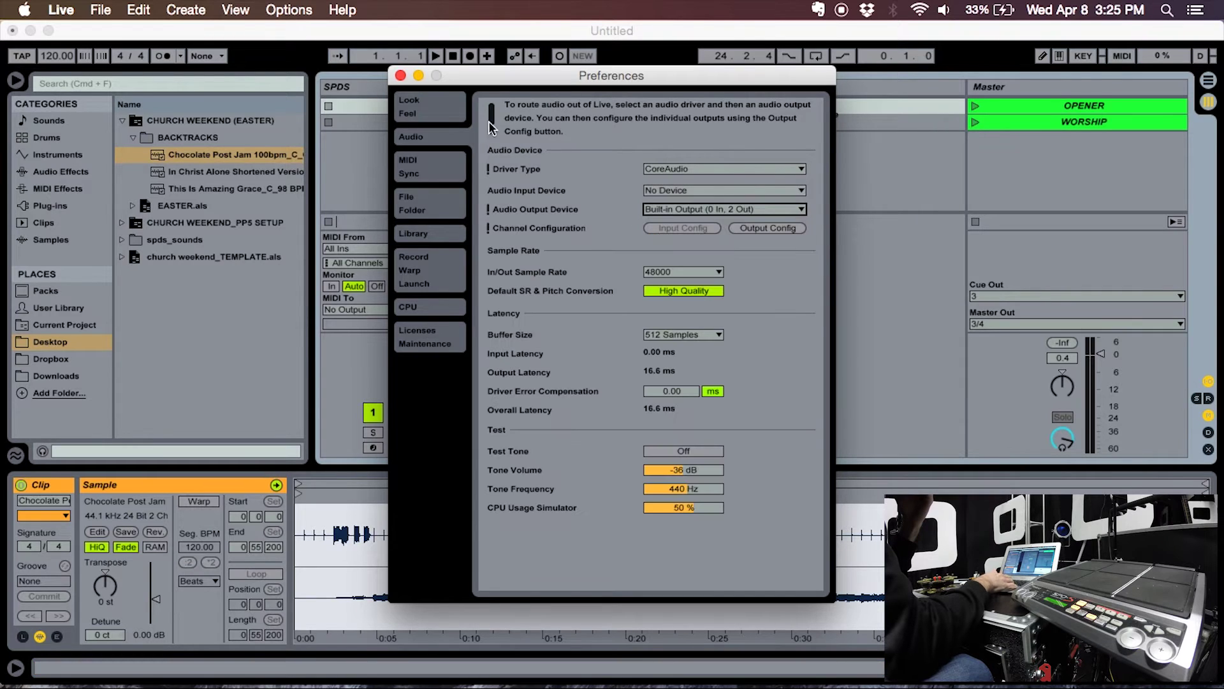
left_click(401, 76)
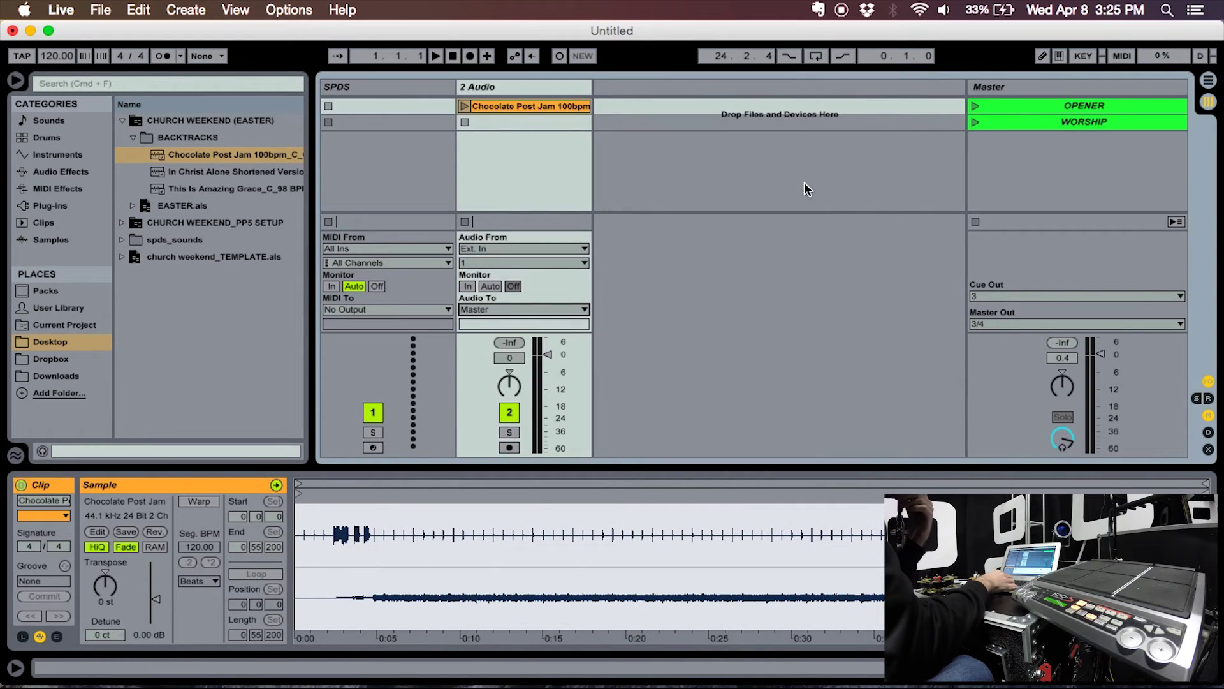
Step: Select the OPENER scene and switch on MIDI Map Mode
left_click(411, 107)
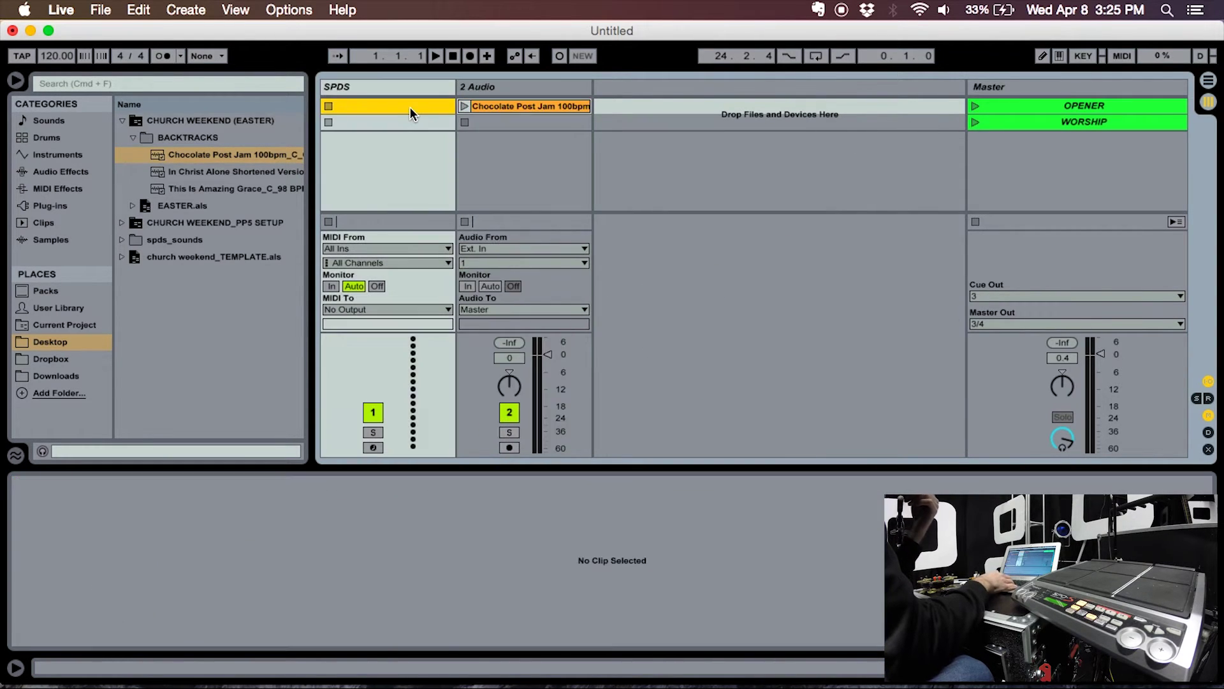
left_click(1055, 103)
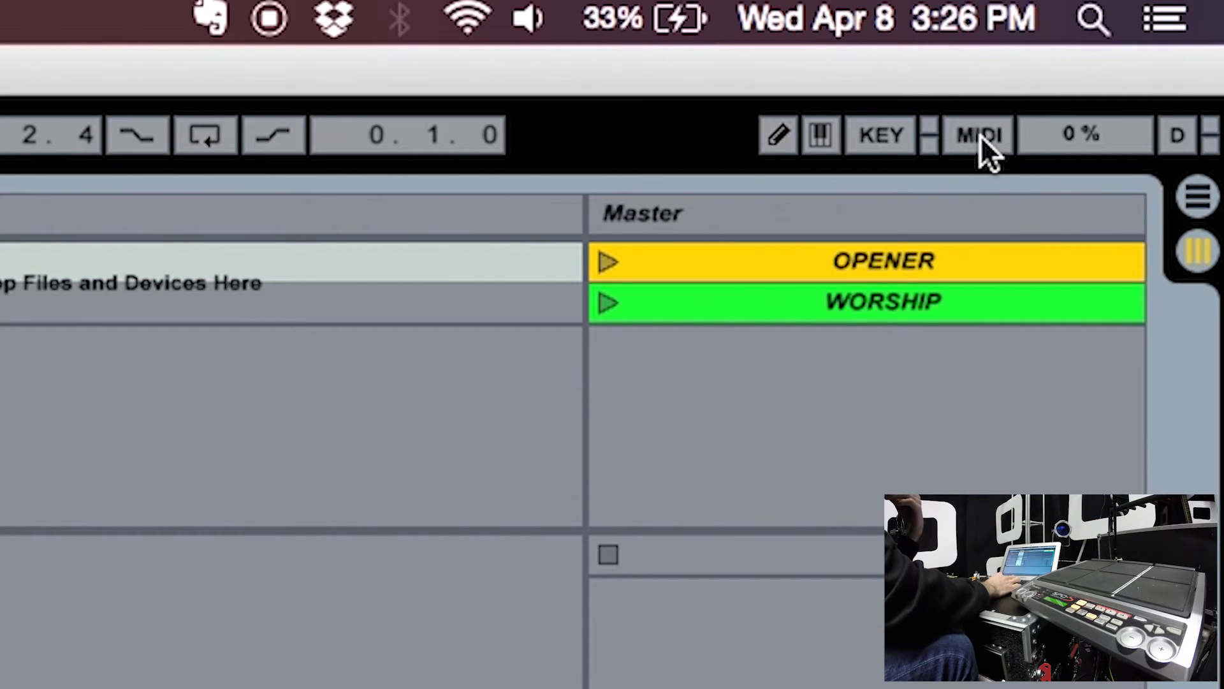
left_click(978, 135)
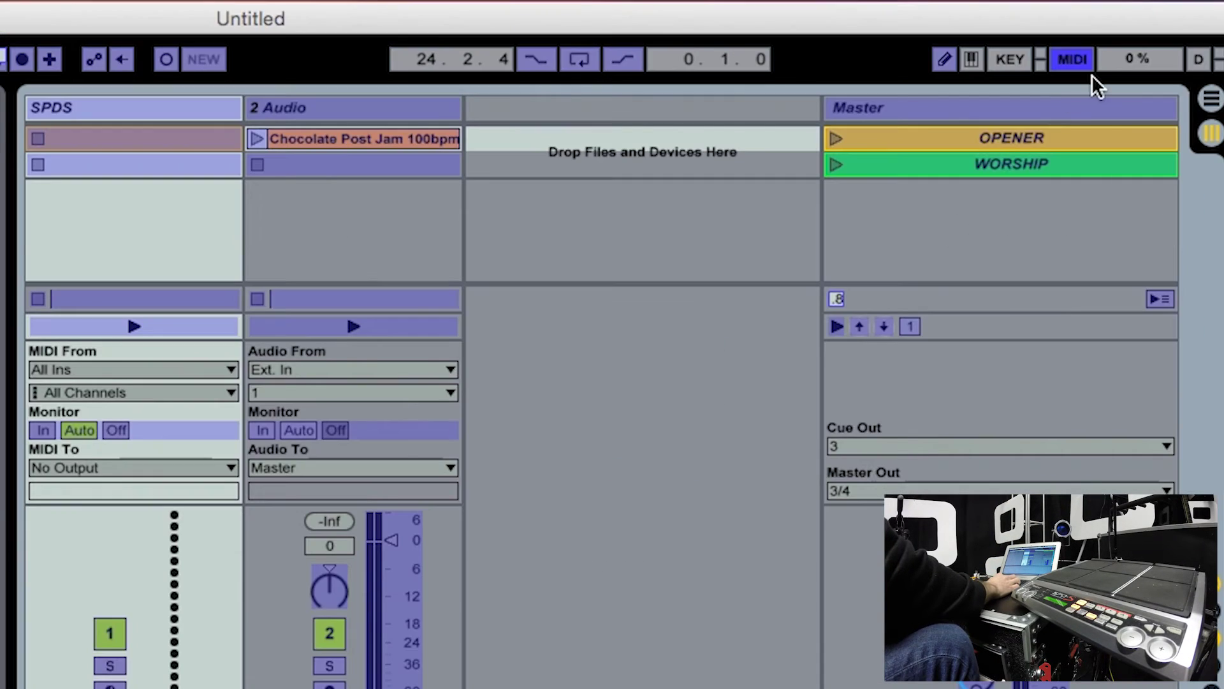
Step: Map the OPENER scene launch to pad note C3 on channel 10, then exit MIDI Map Mode
left_click(936, 138)
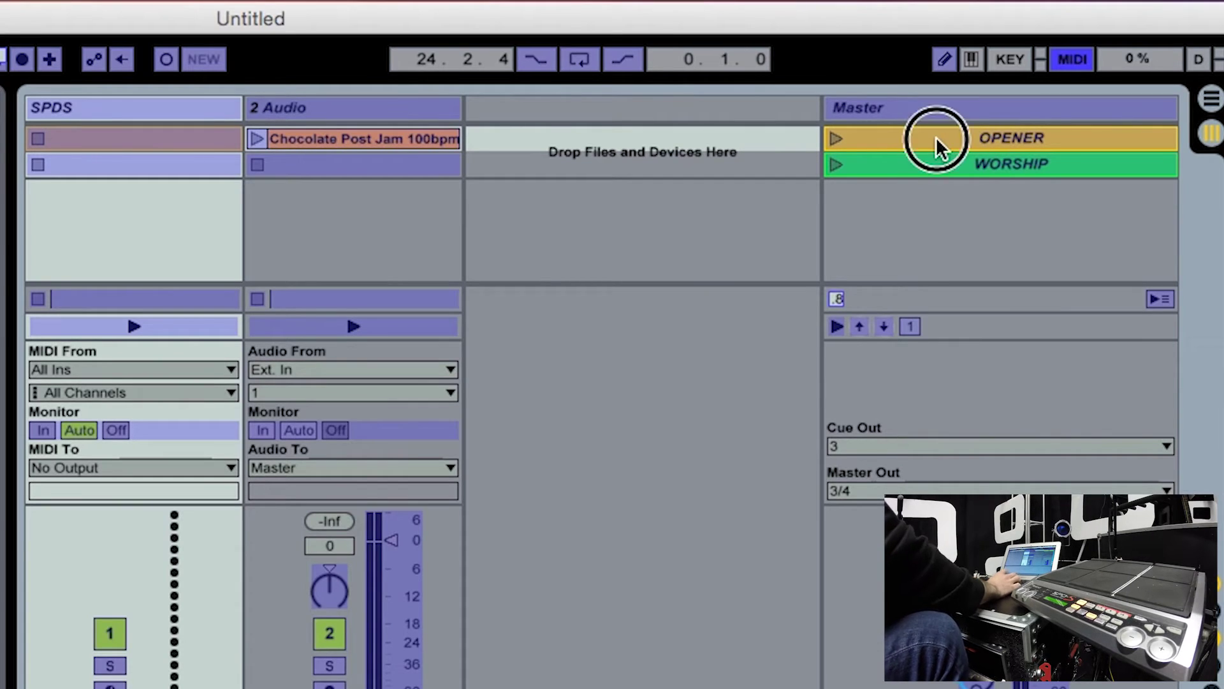
left_click(936, 137)
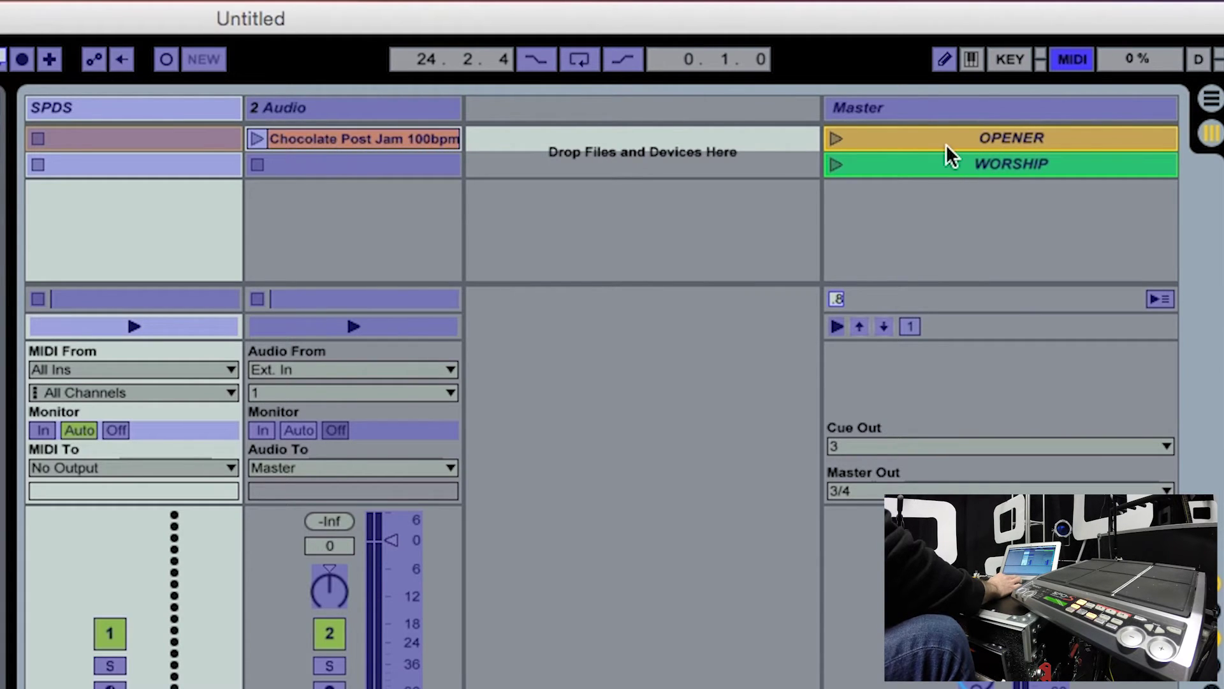
left_click(928, 142)
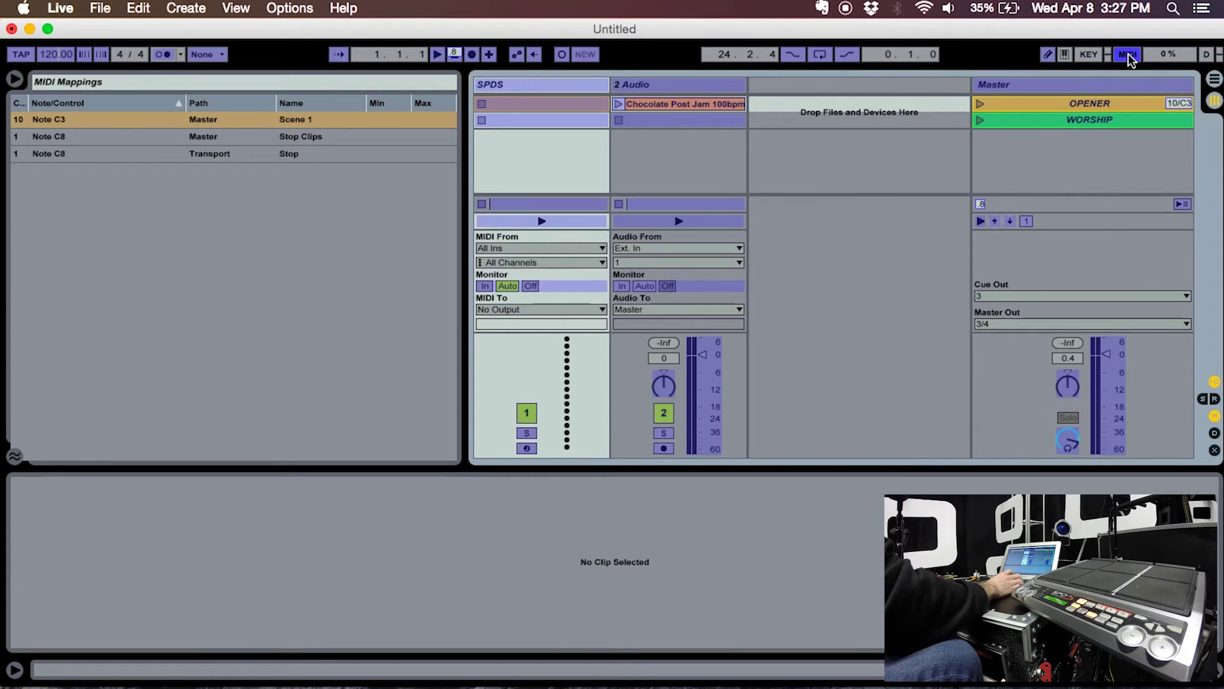
left_click(1128, 54)
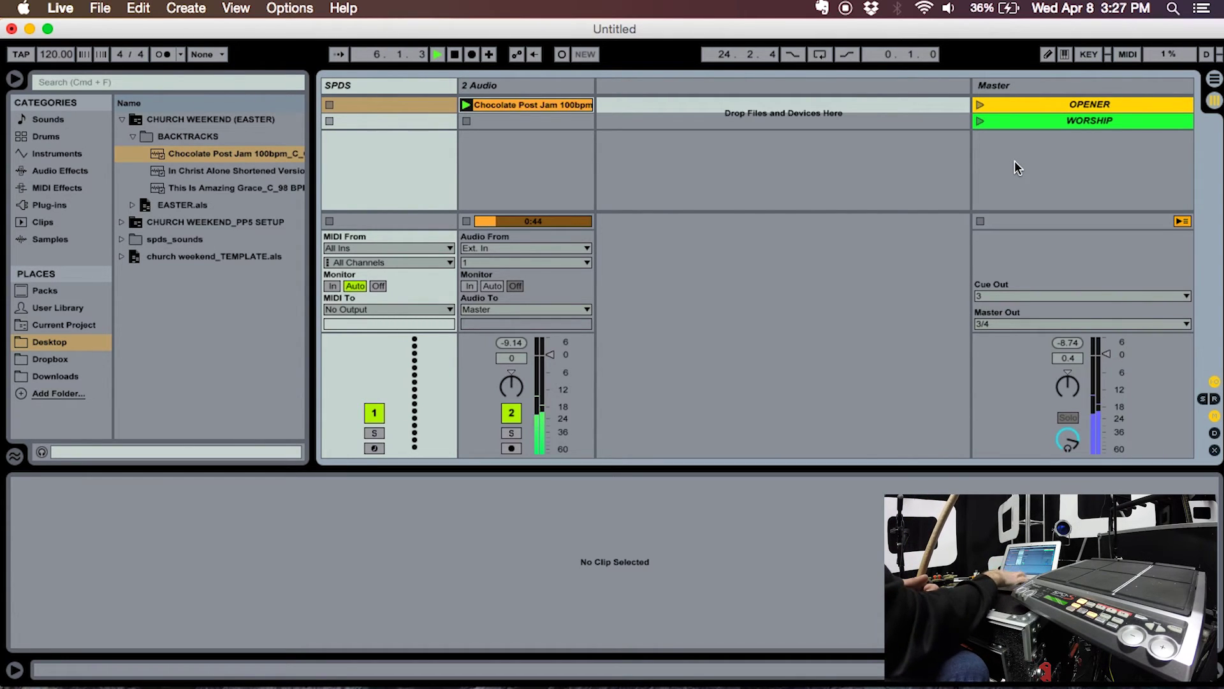
Step: Stop the OPENER backing track playback and turn MIDI Map Mode back on
key("space")
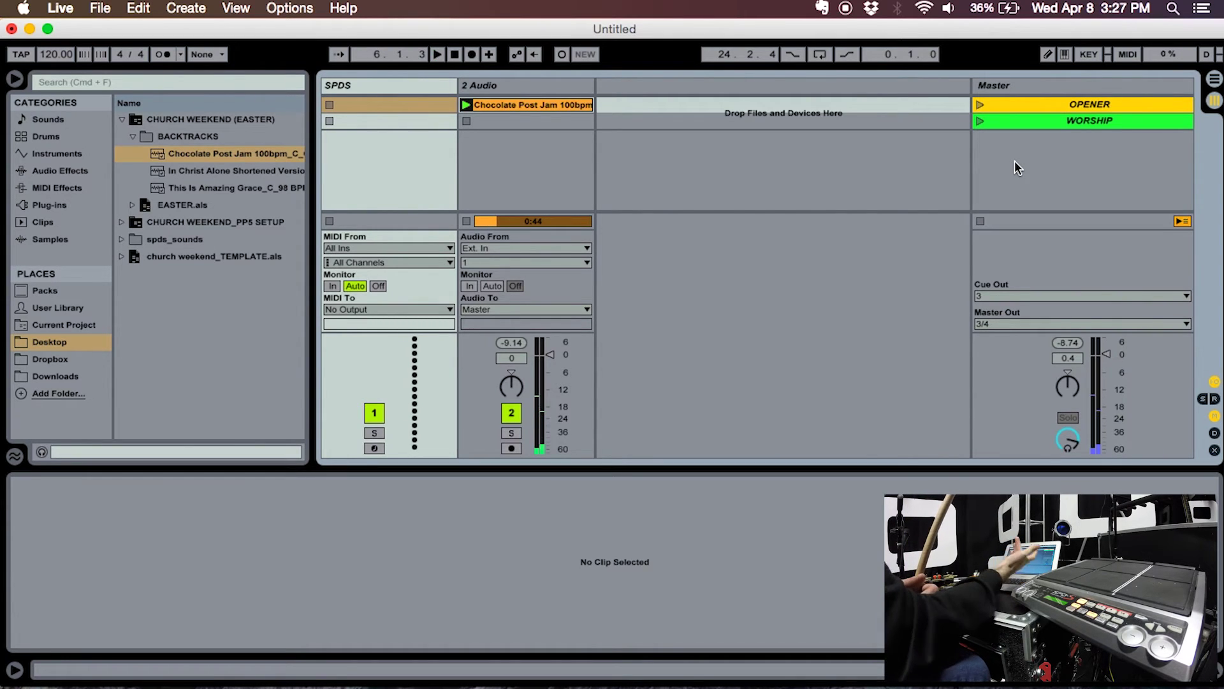
left_click(1134, 53)
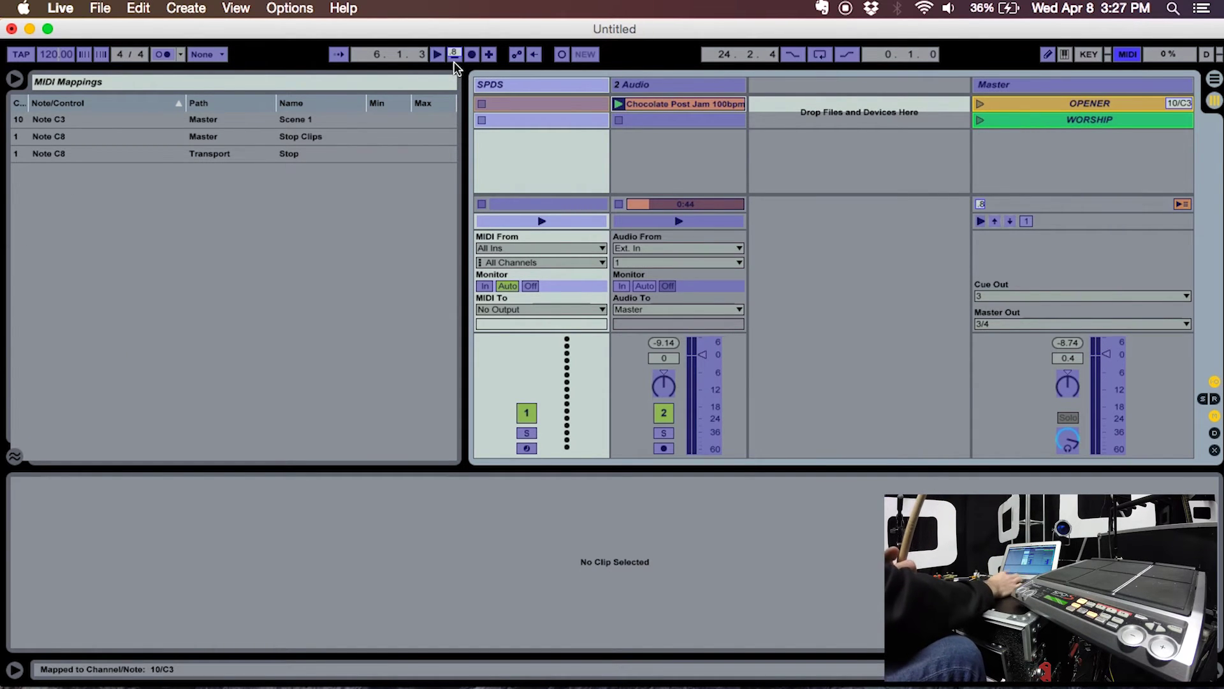
Step: Delete the C8 Stop Clips and transport Stop mappings, showing the Info View, then exit mapping
left_click(981, 205)
key("Delete")
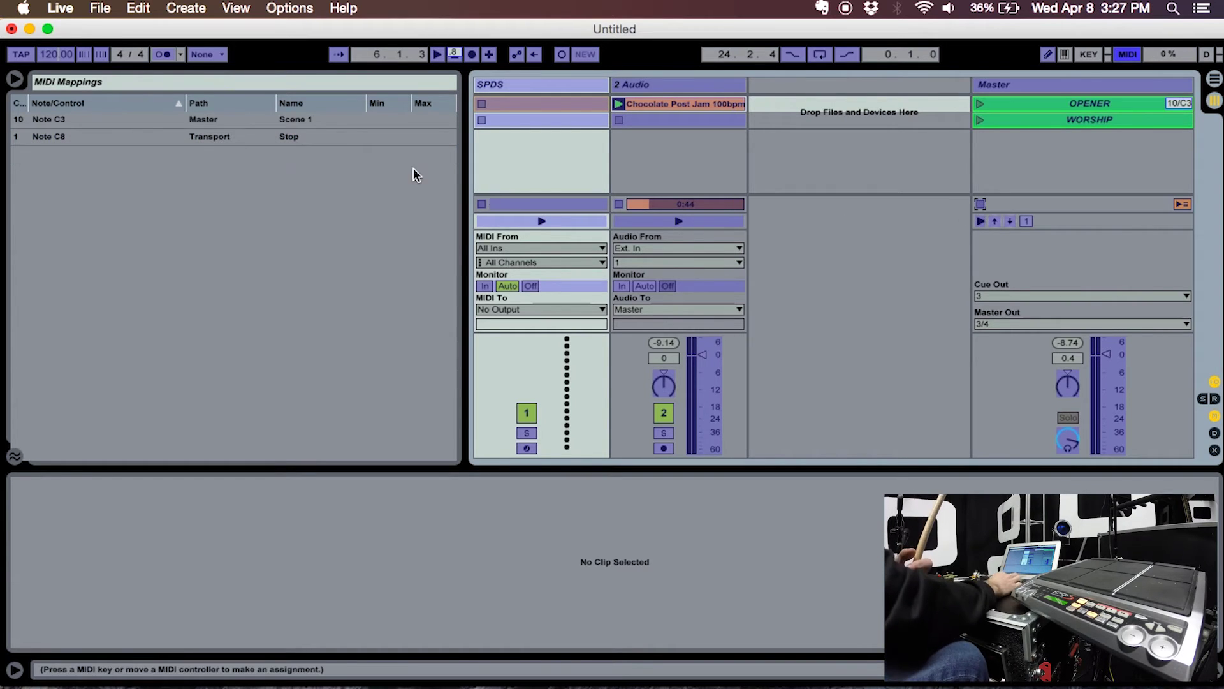
left_click(453, 54)
key("Delete")
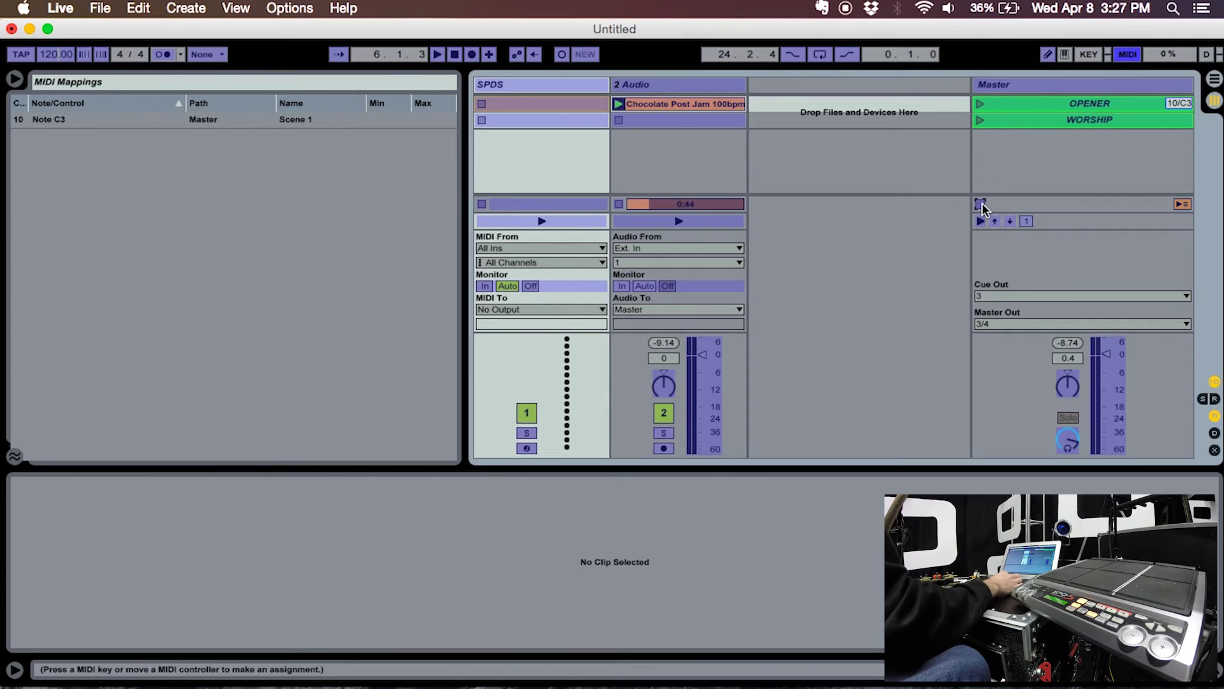
left_click(14, 669)
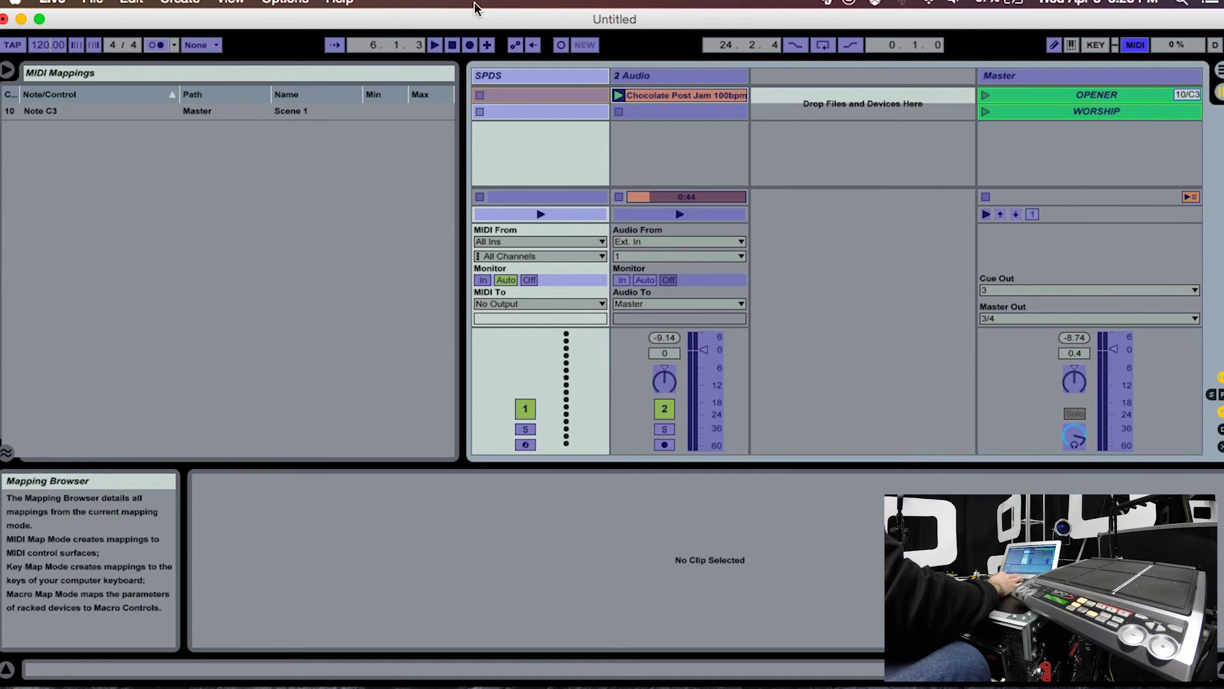
left_click(1135, 46)
Step: Map Stop All Clips and the transport Stop both to pad note G#3 on channel 10
left_click(1134, 46)
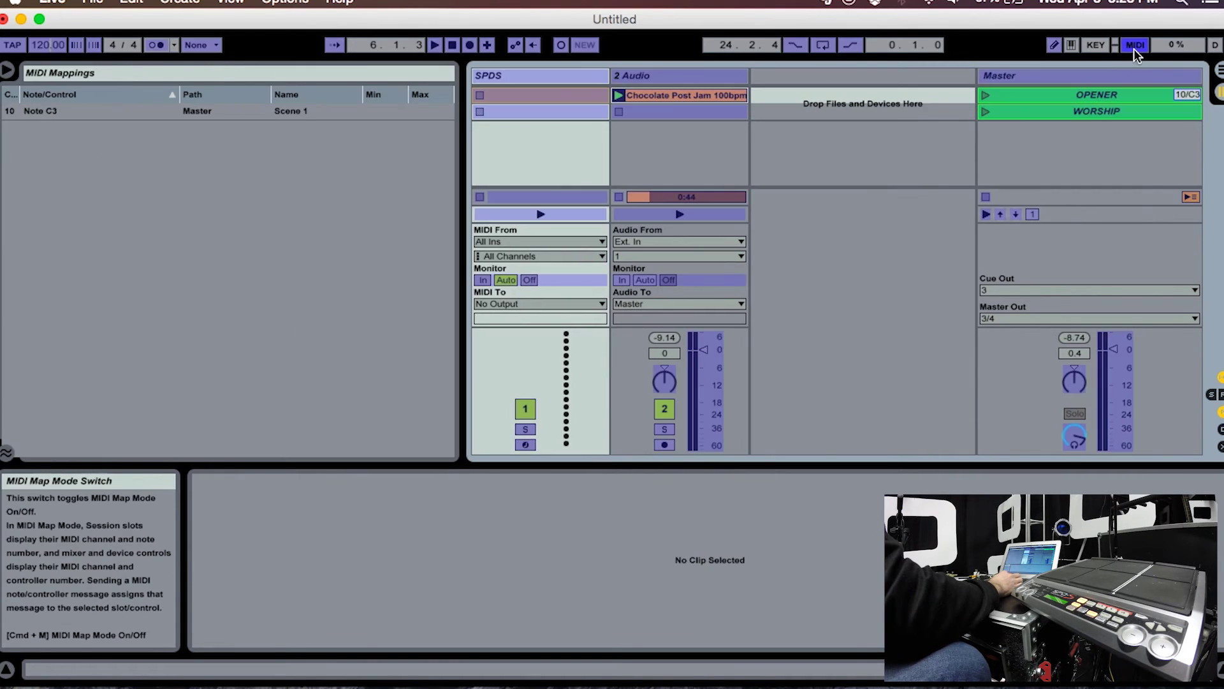
left_click(986, 198)
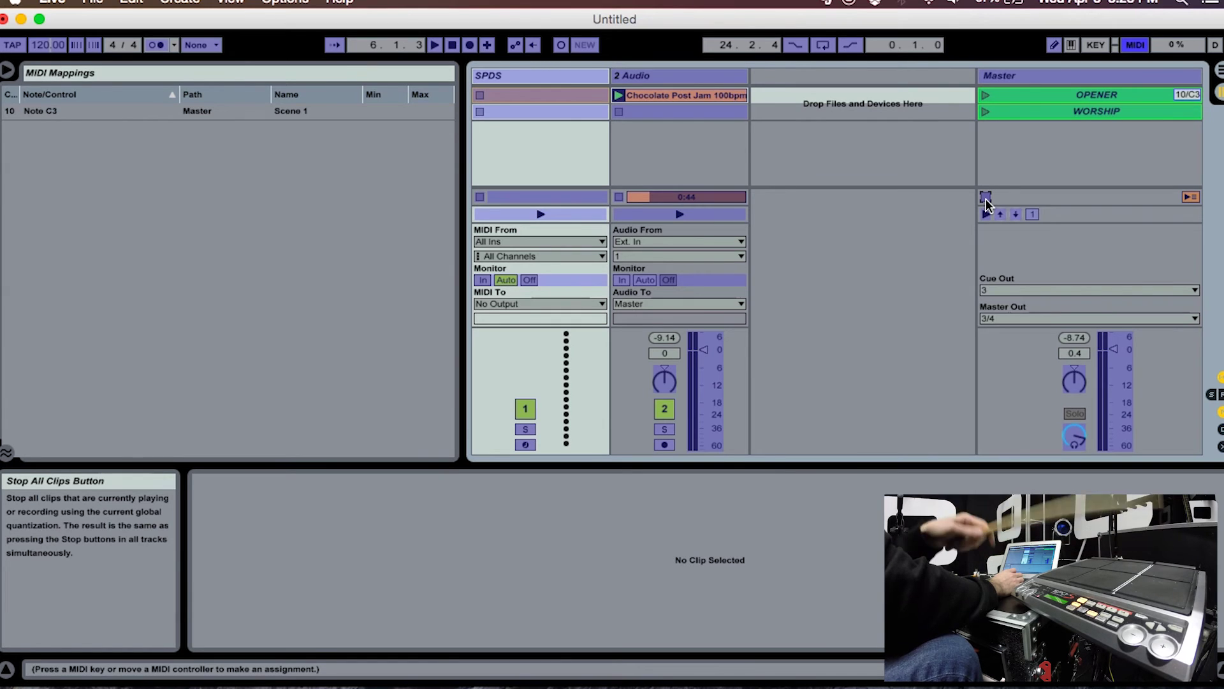
left_click(454, 45)
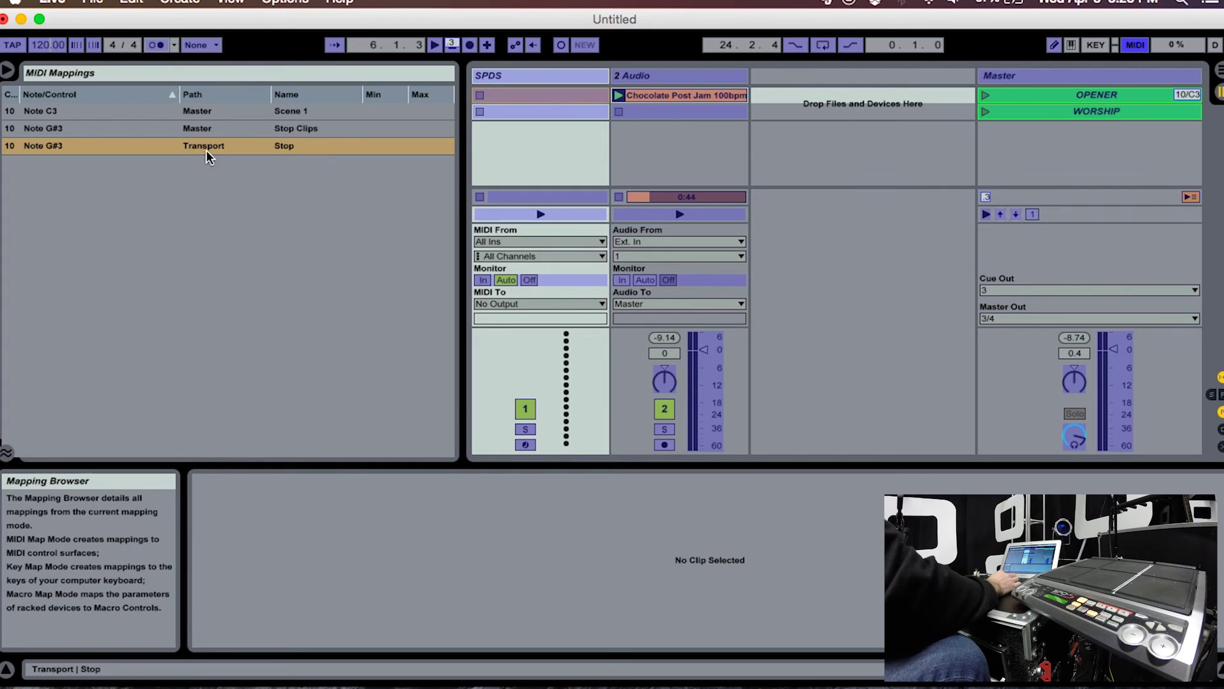
left_click(1139, 49)
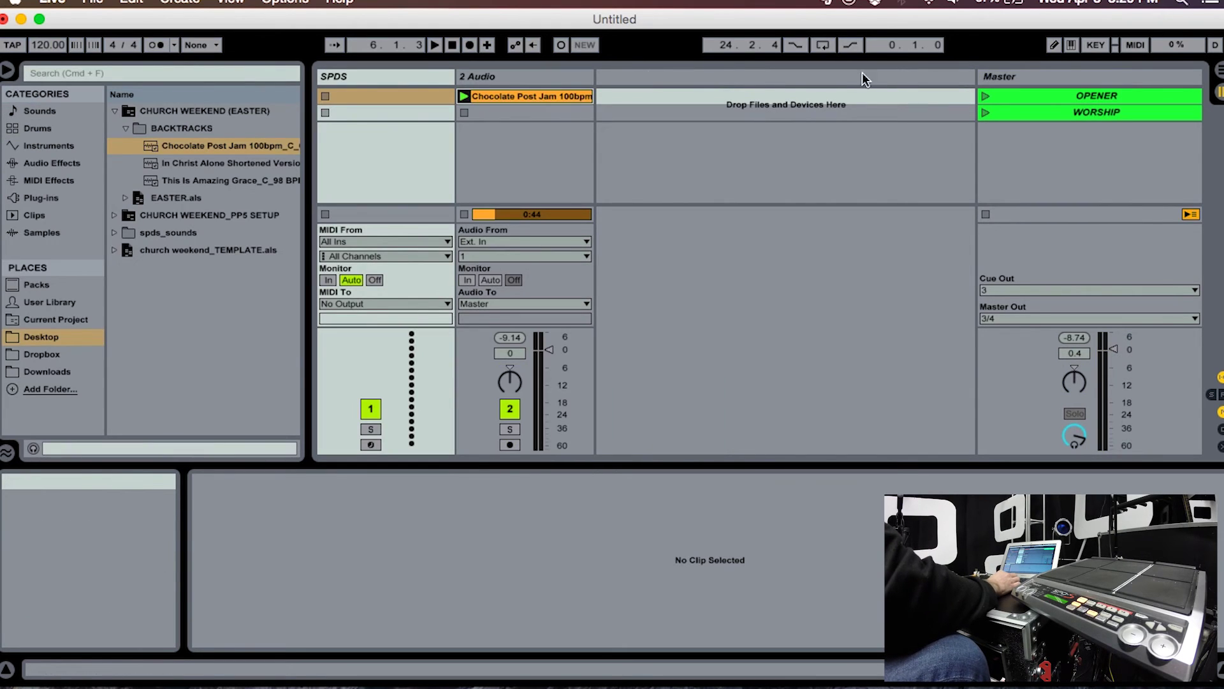
Step: Select the OPENER scene to test launching and stopping it from the SPD-SX pads
left_click(1015, 94)
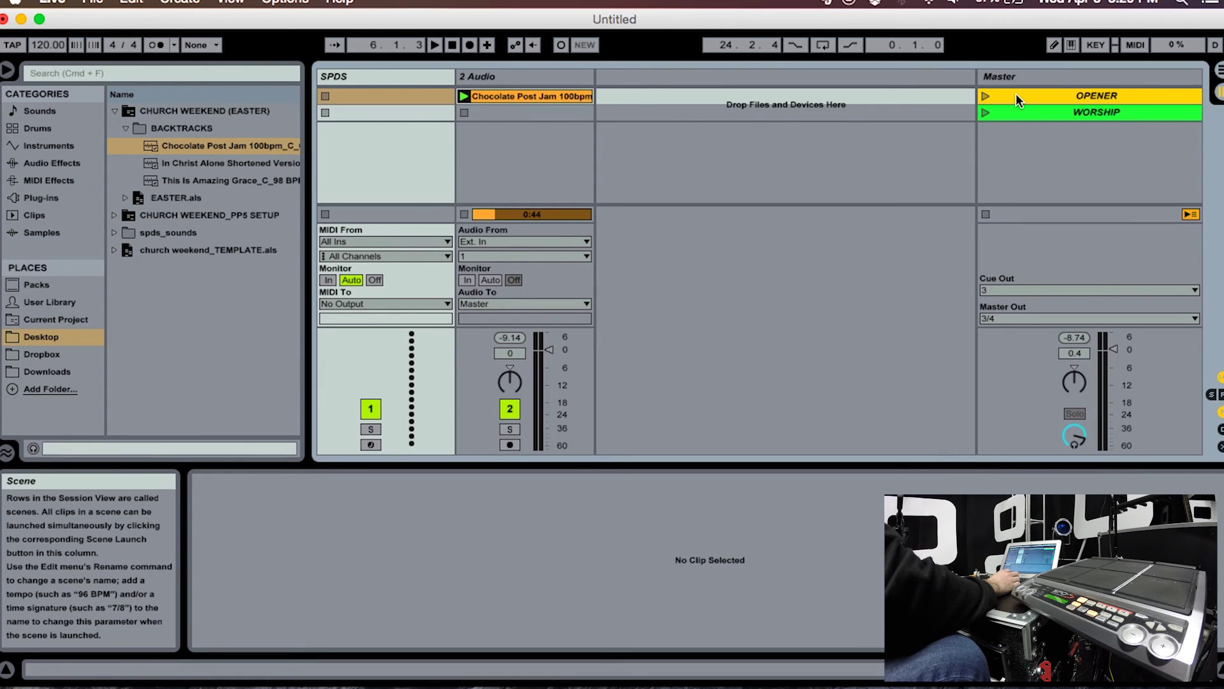